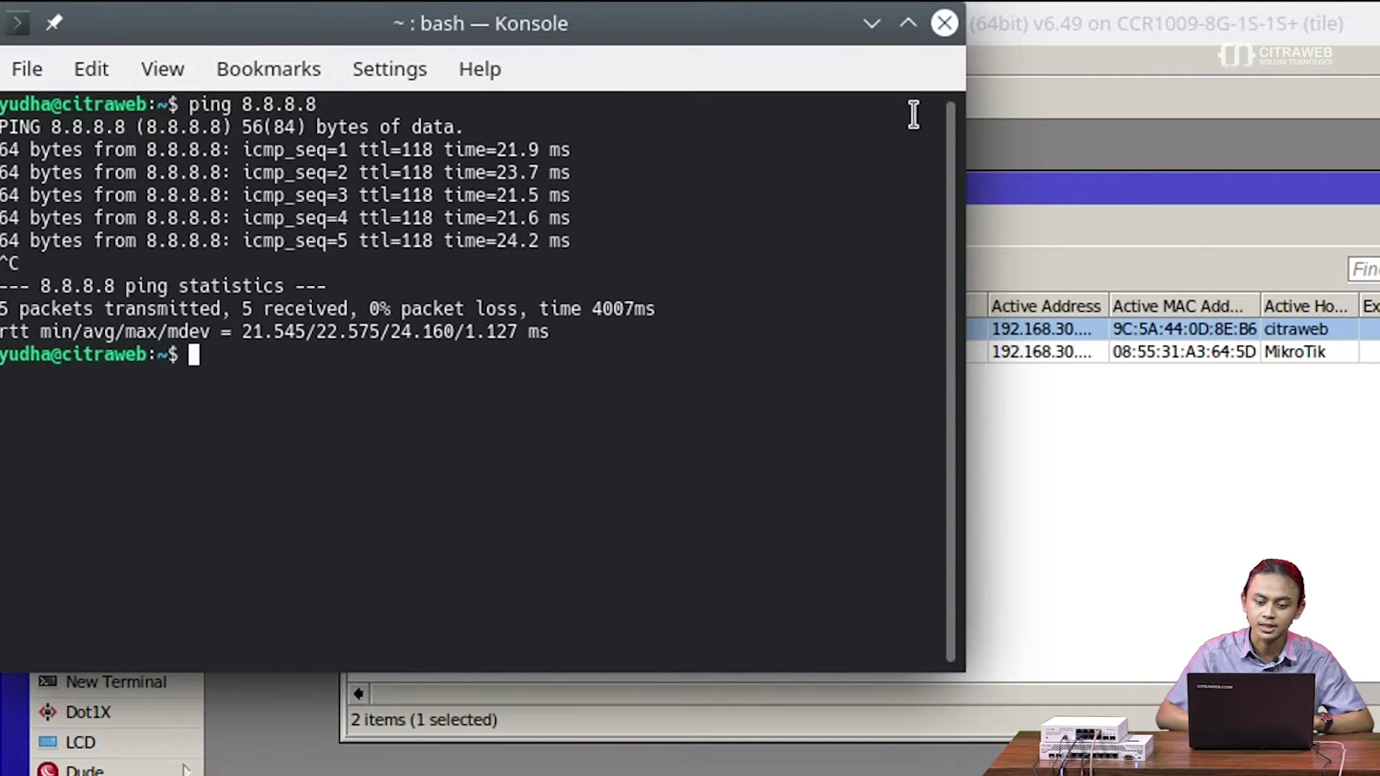
Close the terminal window and start a new DHCP server alert on interface ether4.
left_click(948, 23)
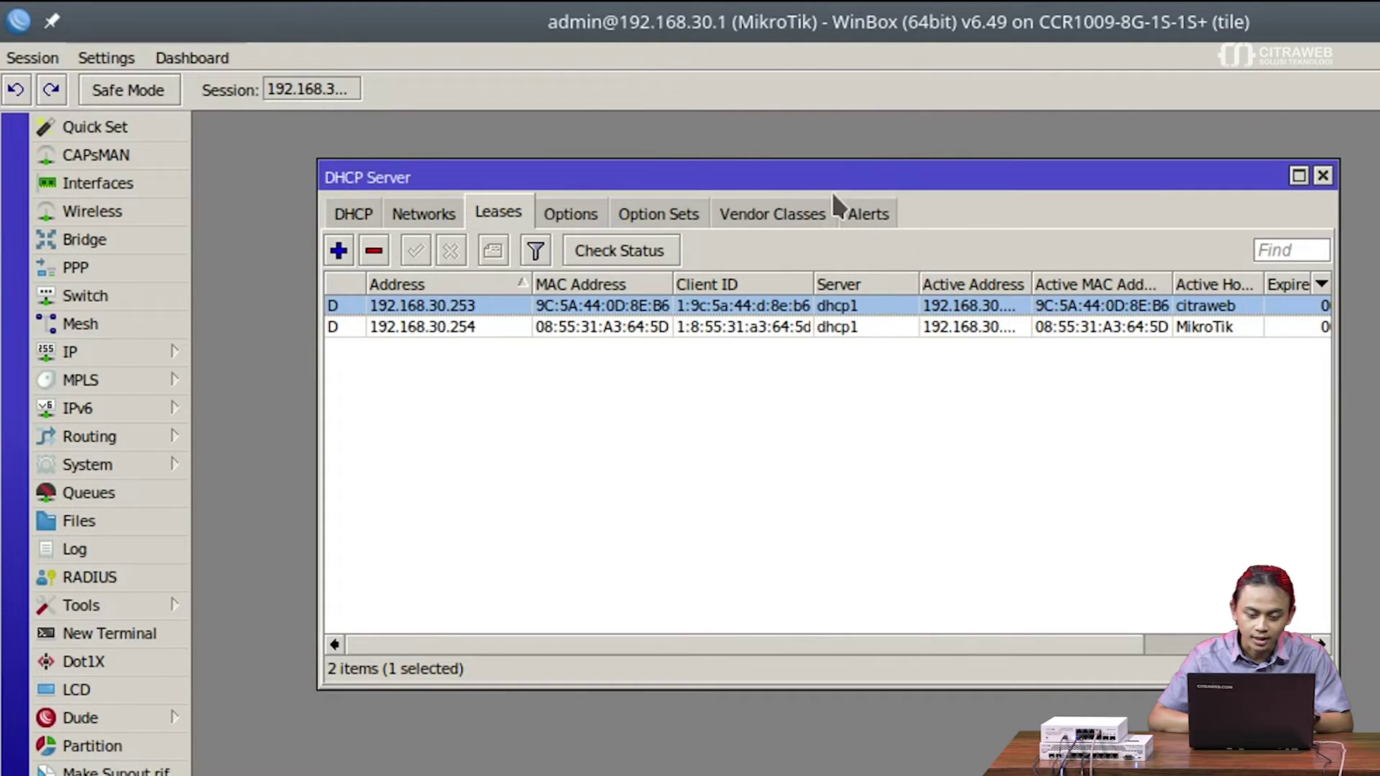
left_click(875, 213)
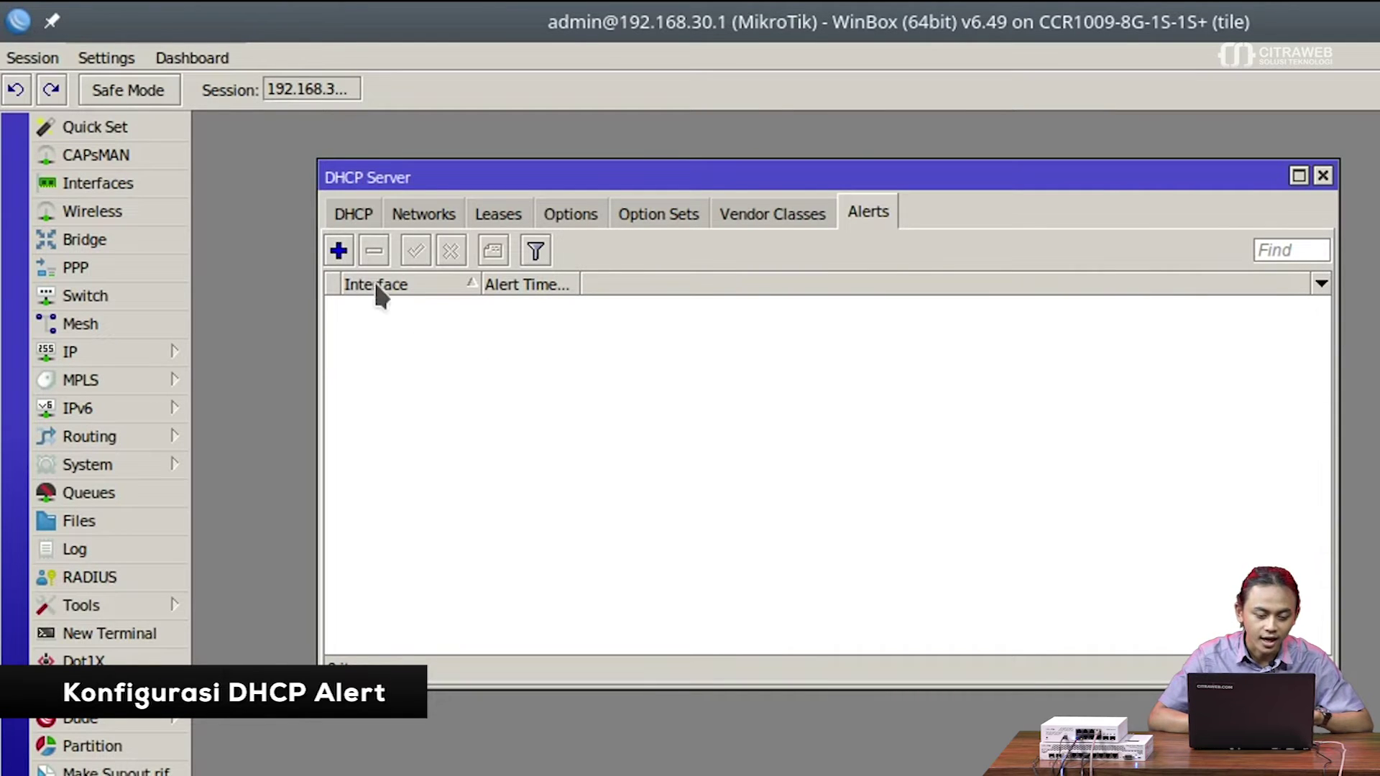
left_click(337, 249)
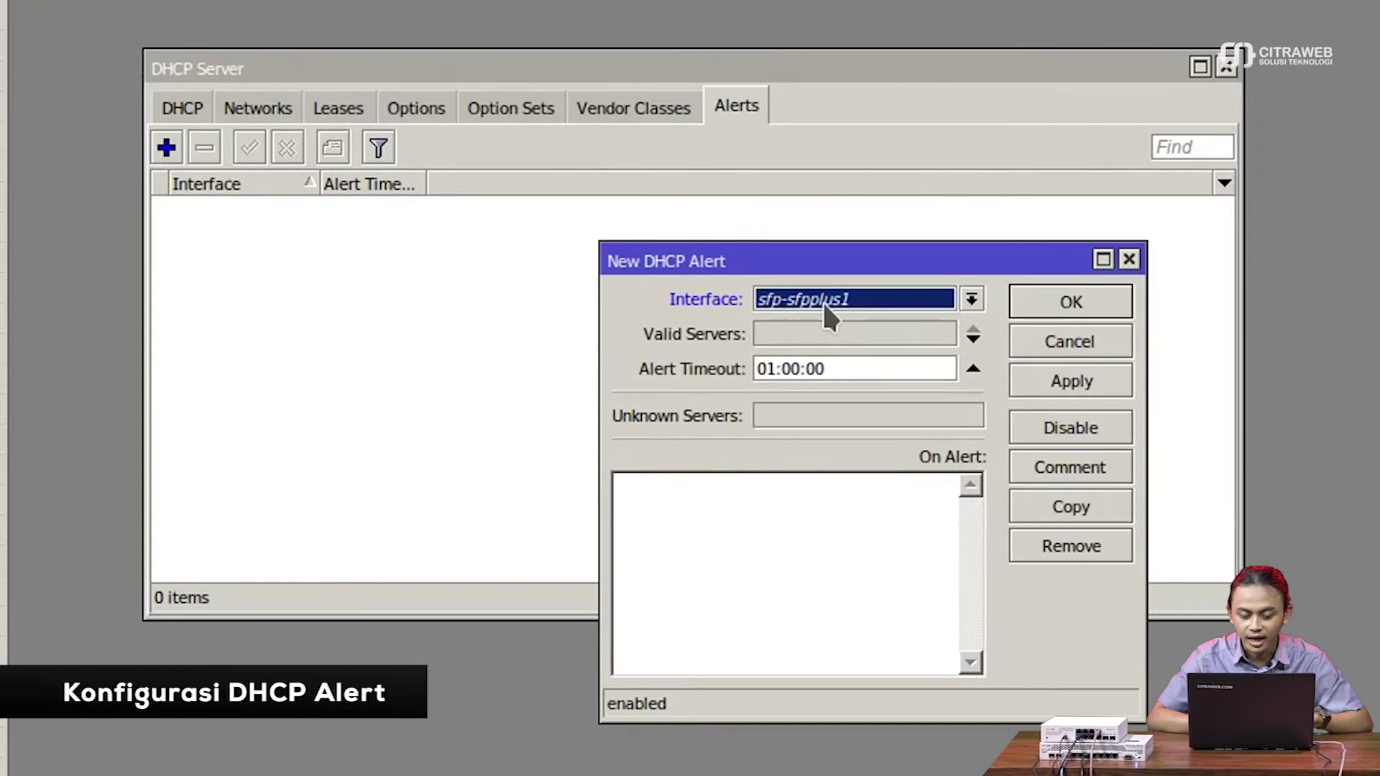
left_click(884, 345)
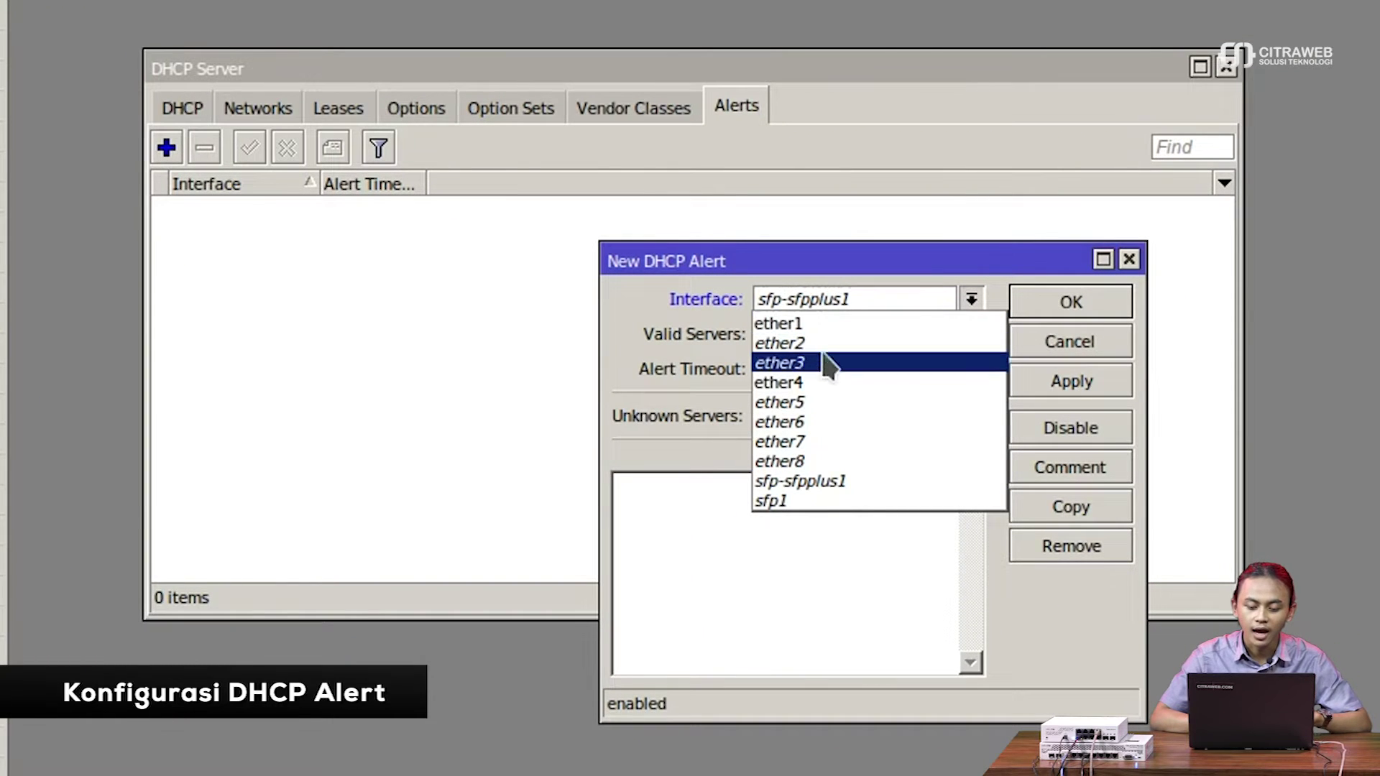
left_click(769, 382)
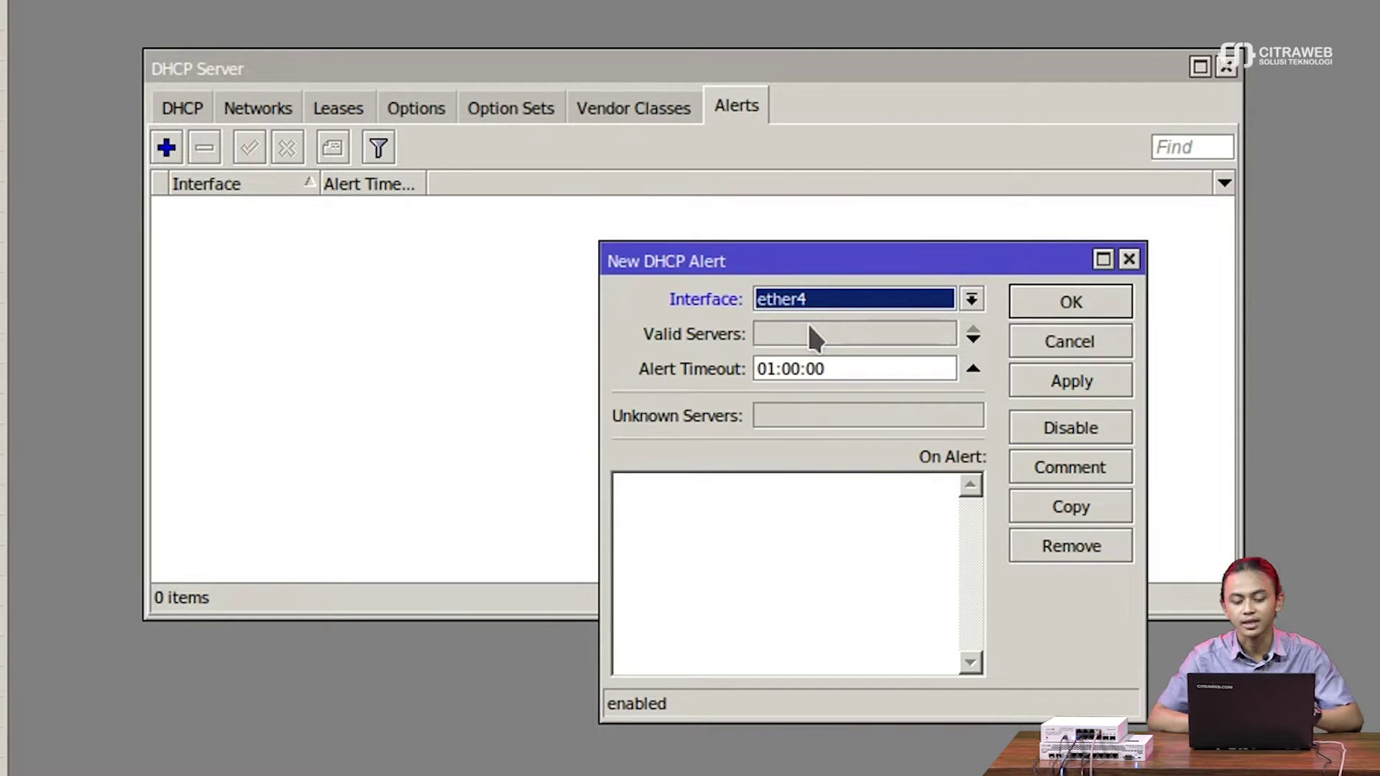
Copy the MAC address of interface ether4 from its interface properties.
left_click_drag(817, 266, 1293, 211)
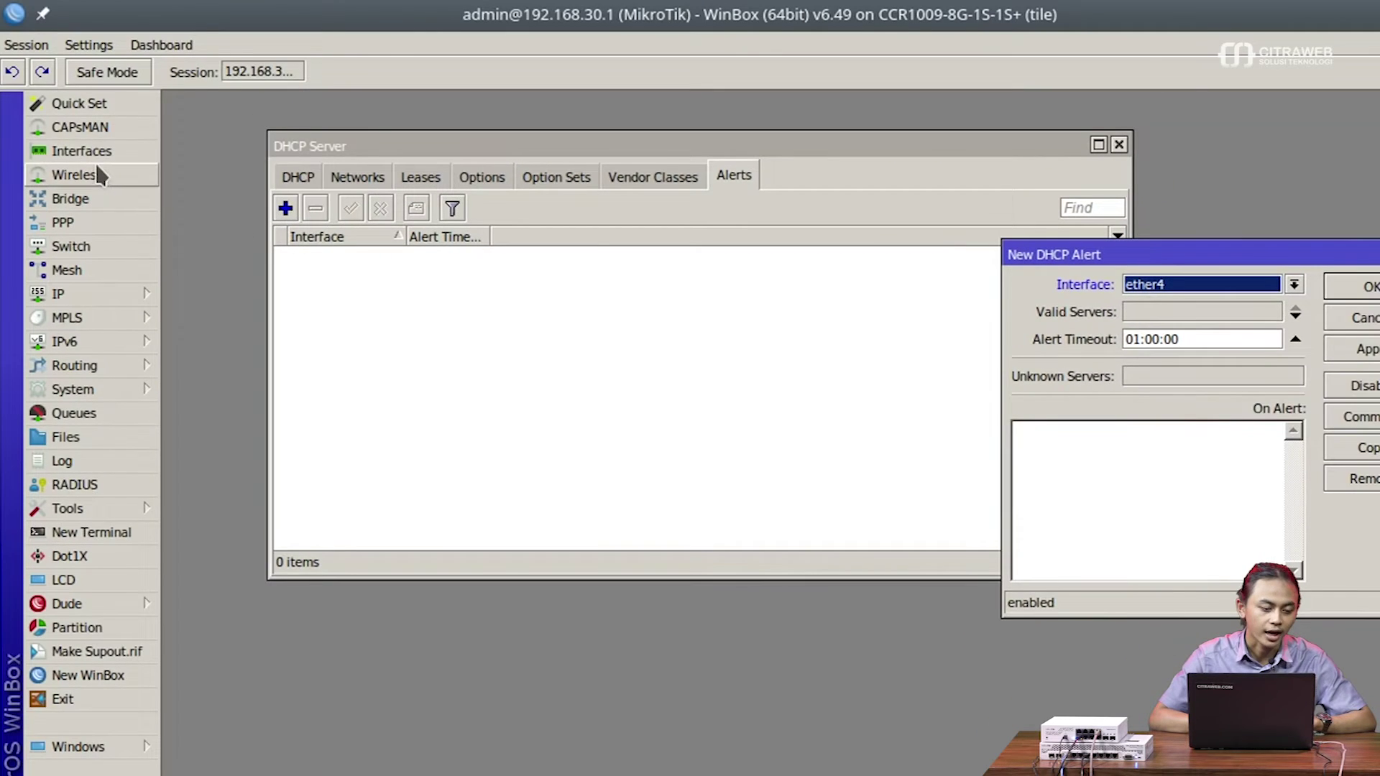
left_click(91, 154)
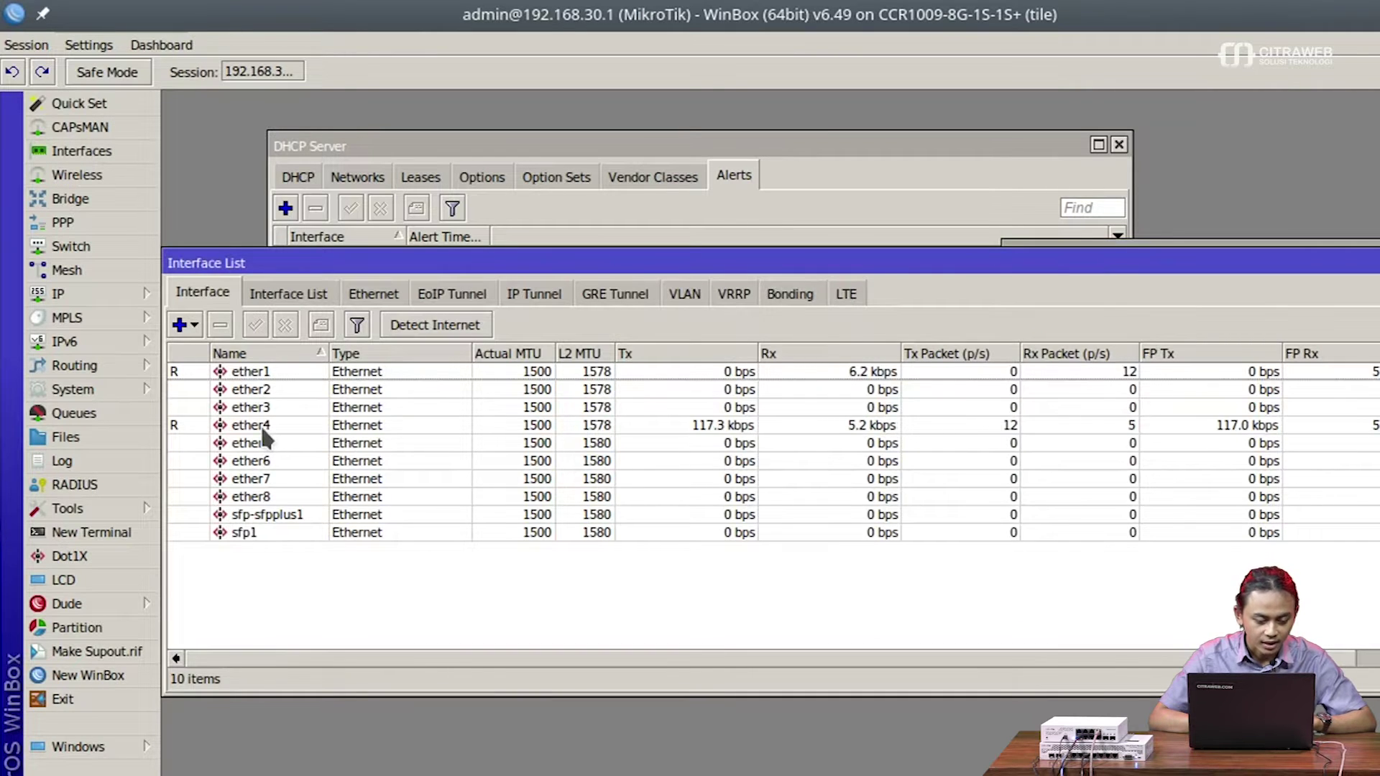
double_click(269, 427)
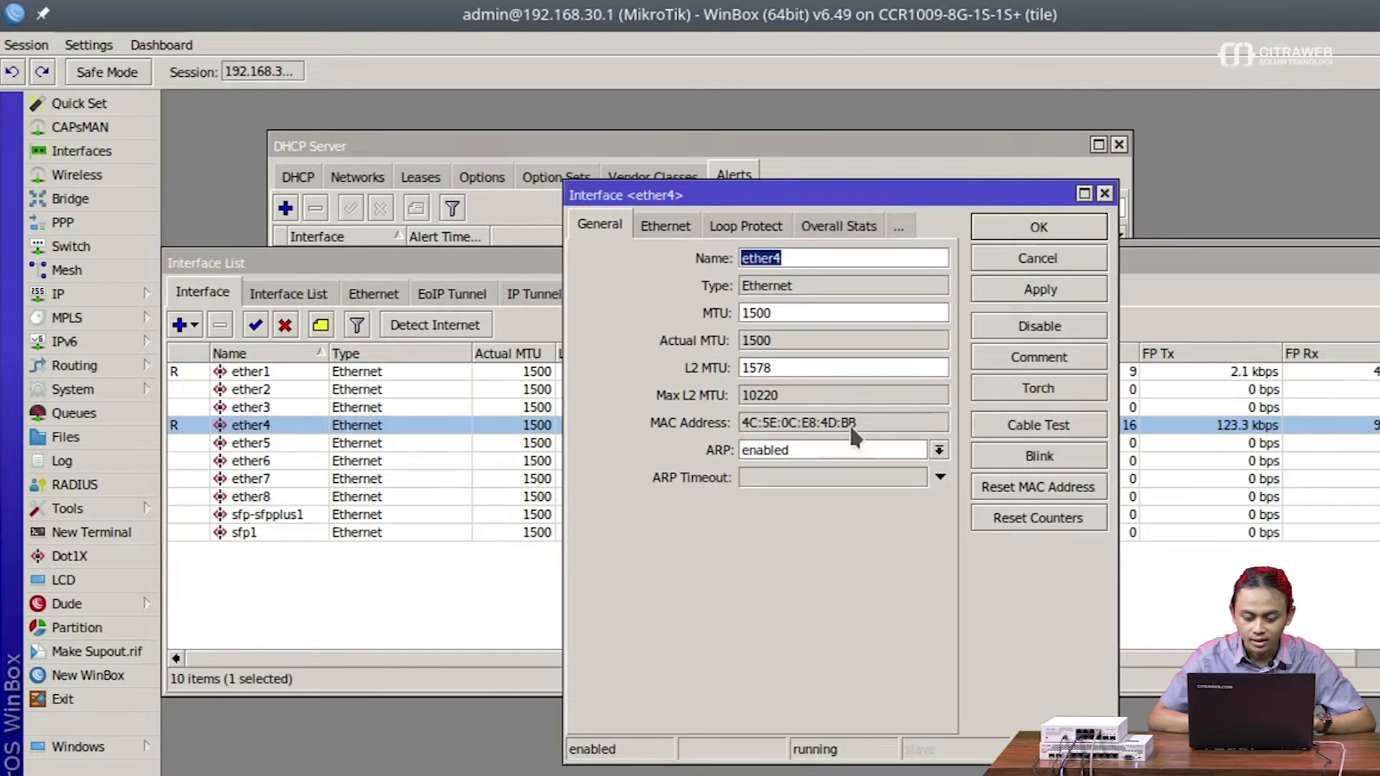
left_click_drag(742, 422, 857, 422)
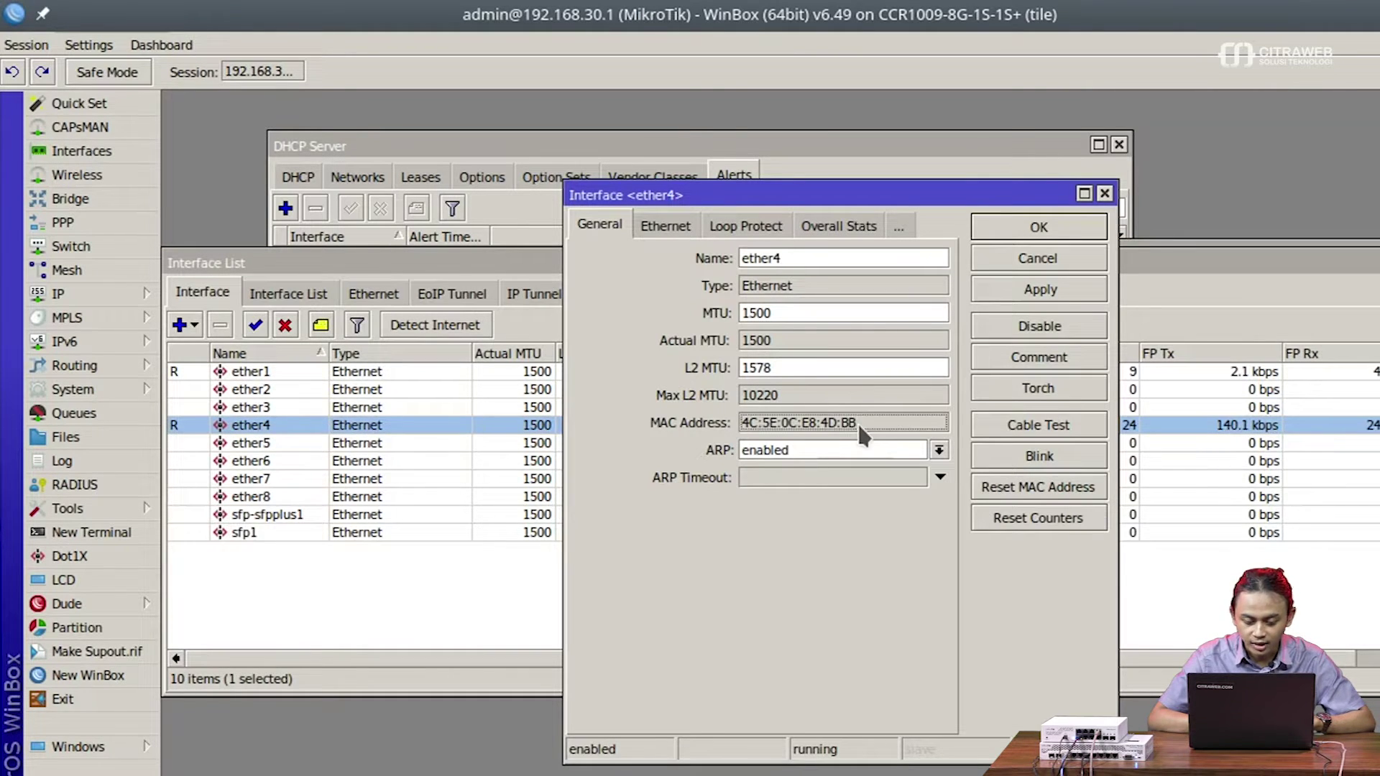
right_click(770, 424)
left_click(810, 439)
left_click(1037, 229)
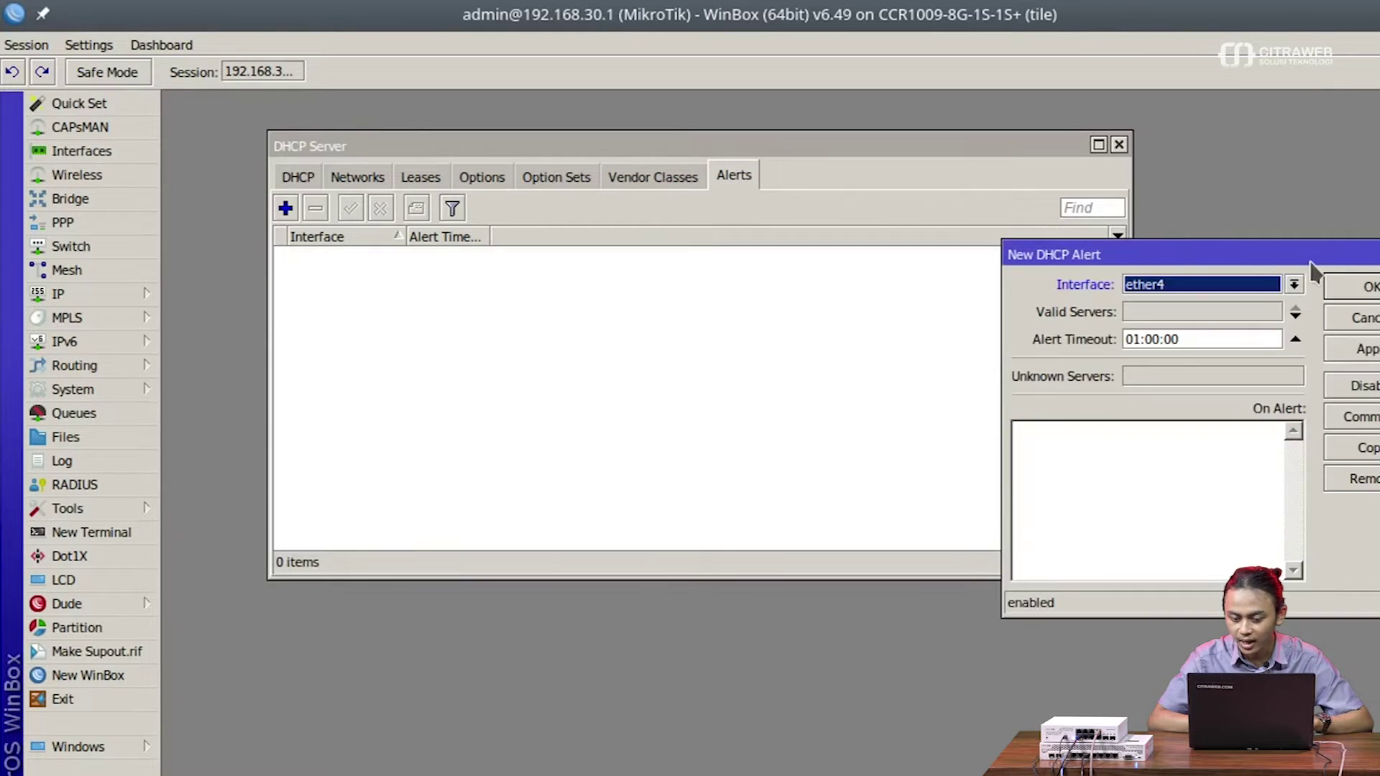
Set the new DHCP alert's valid server to the copied MAC address 4C:5E:0C:E8:4D:BB and save the alert.
left_click_drag(1309, 258, 866, 306)
left_click(753, 314)
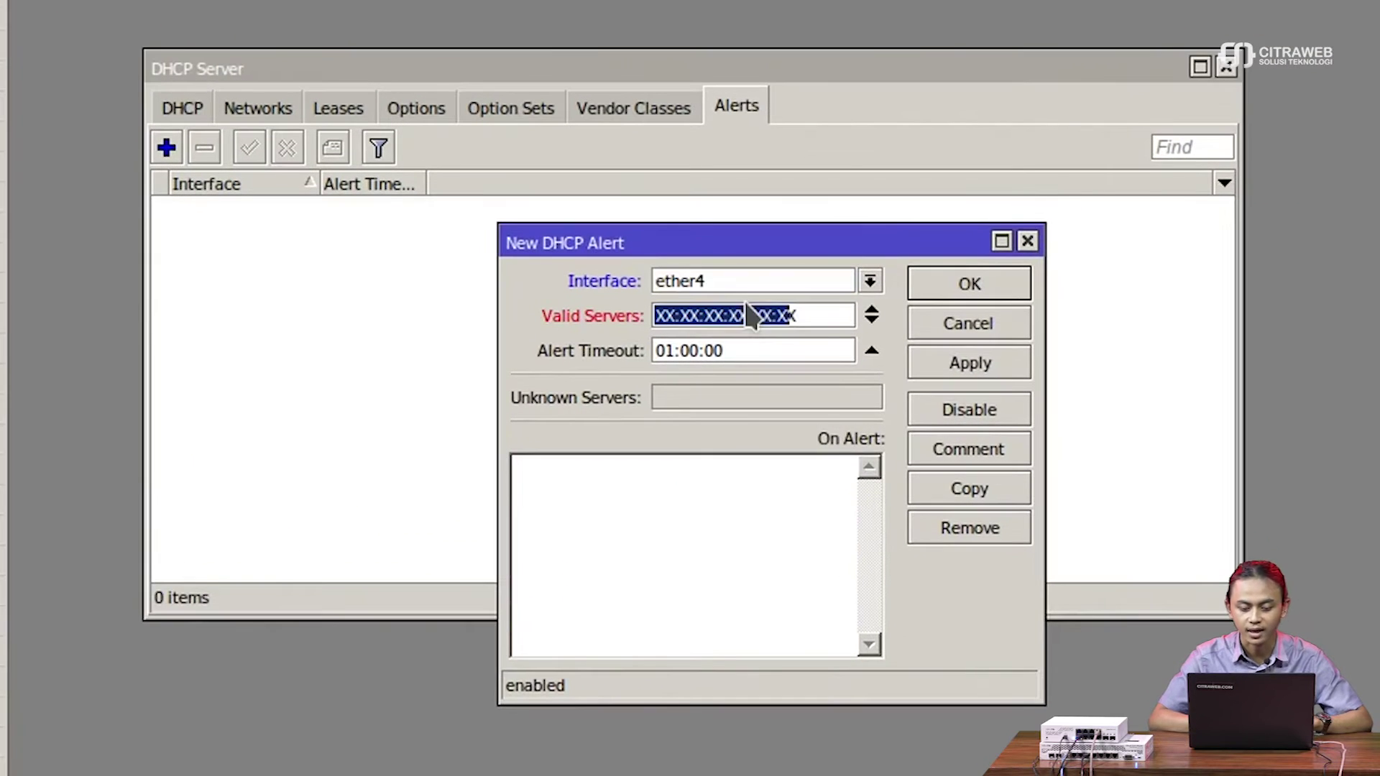
key("ctrl+v")
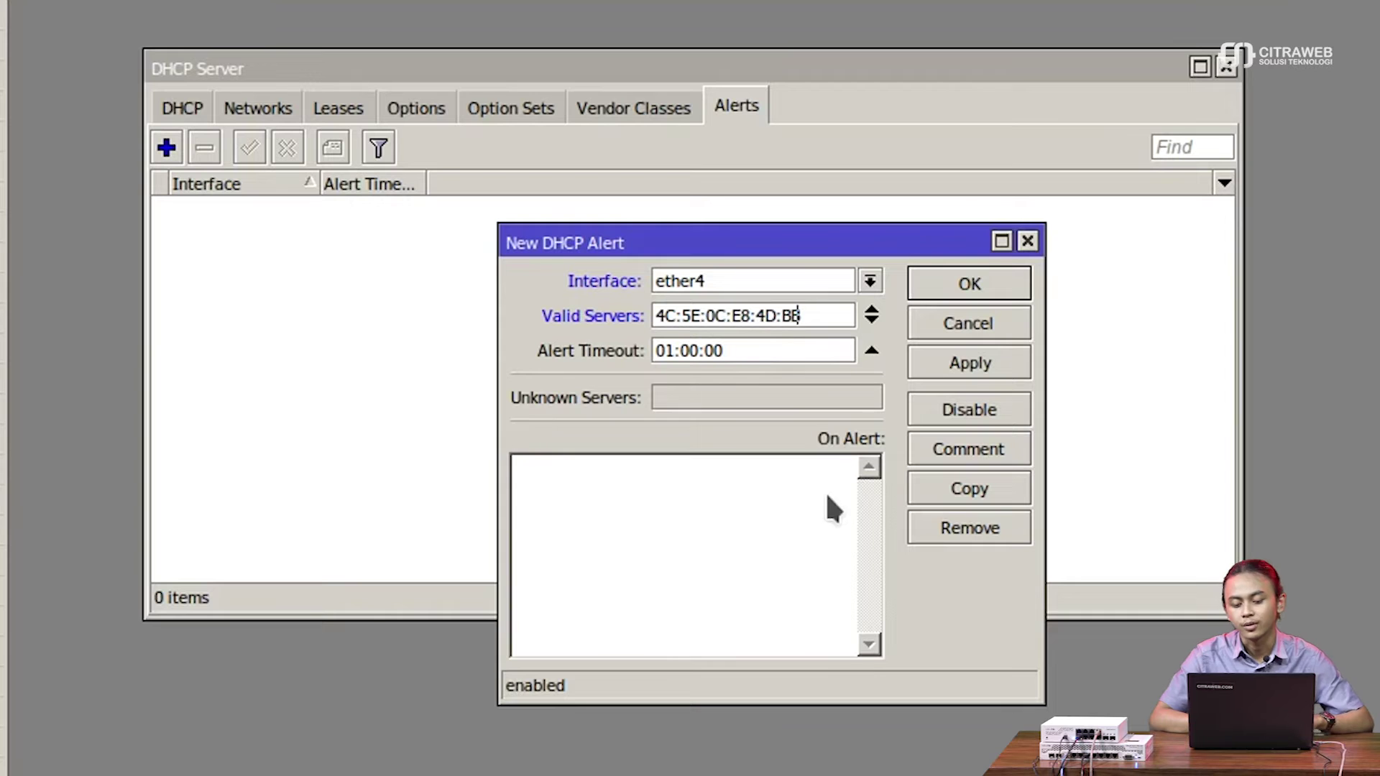
left_click(955, 361)
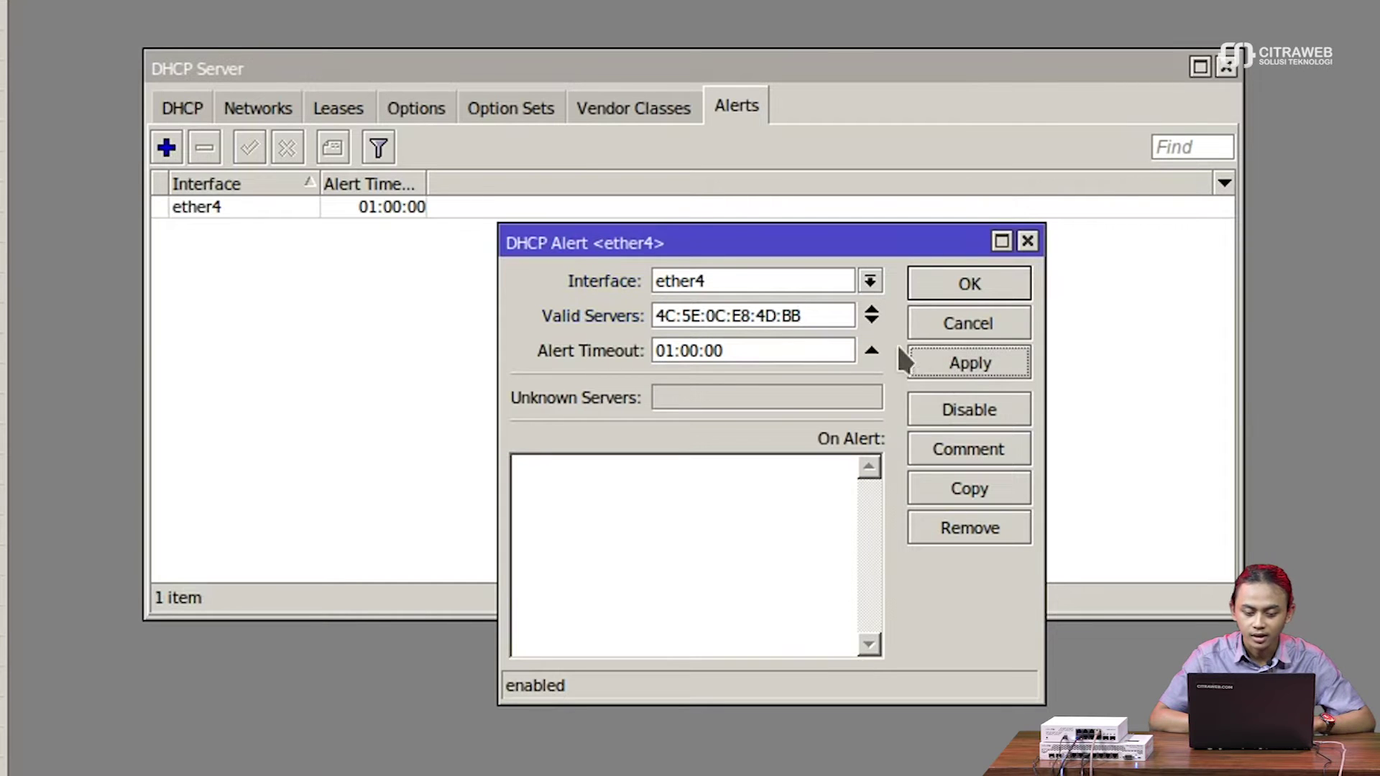
left_click(969, 287)
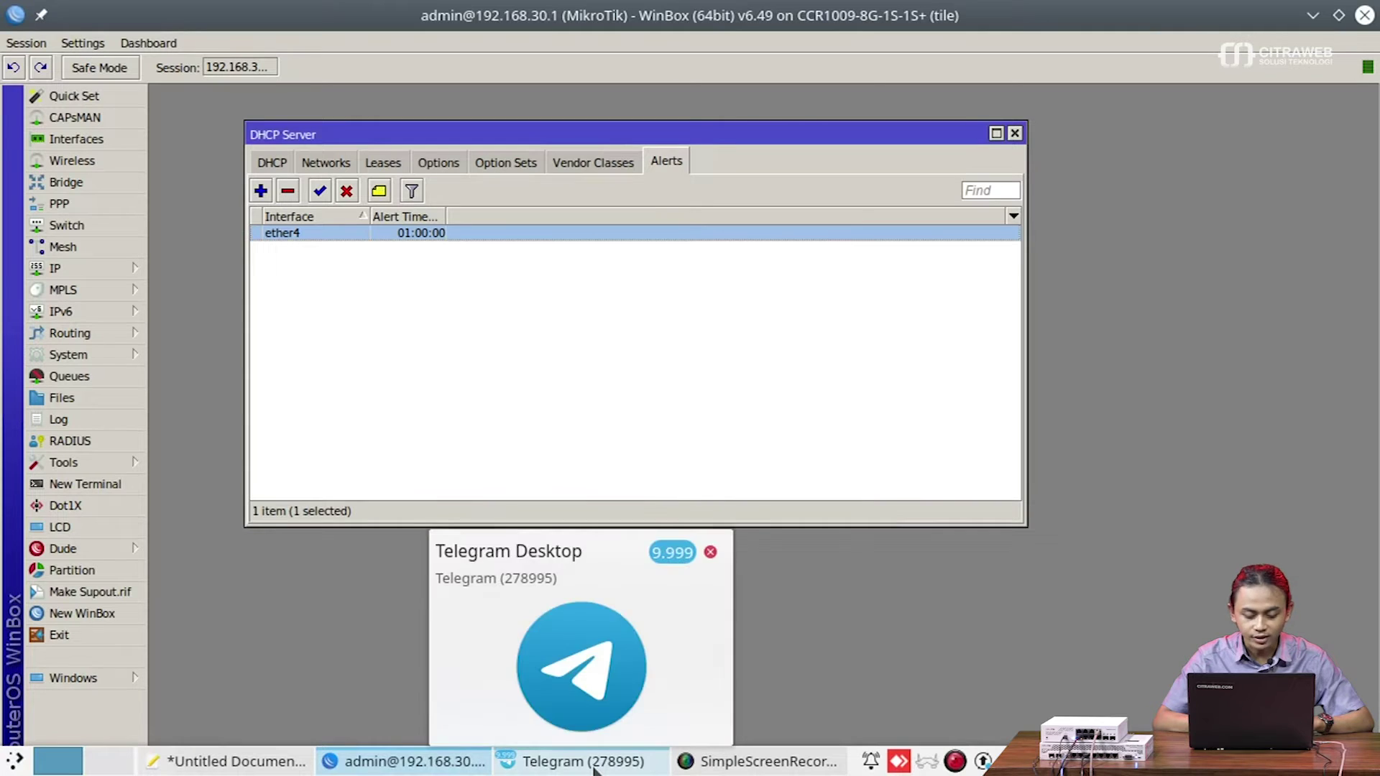
Switch to Telegram Desktop and view the bot info of the DHCP Monitor bot.
left_click(595, 771)
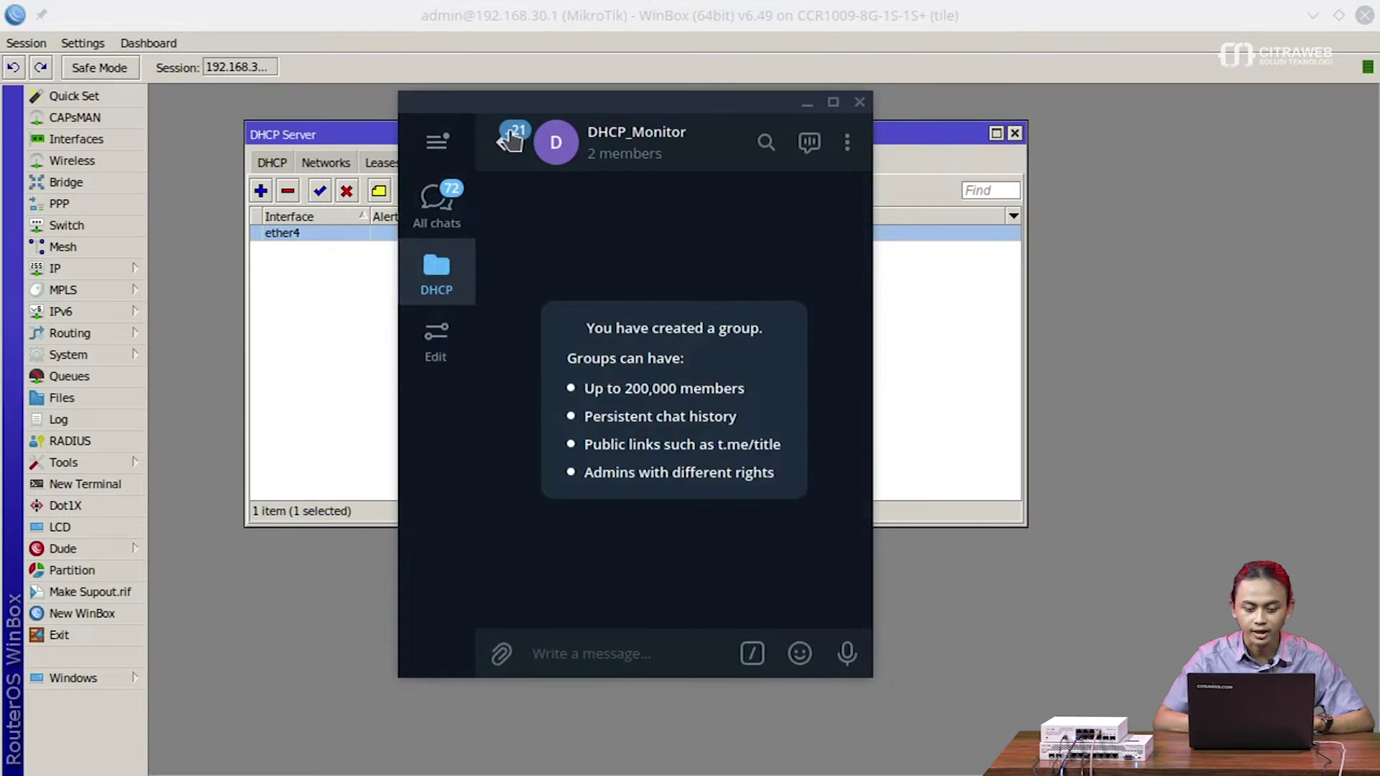
key("Escape")
left_click(606, 261)
left_click(627, 153)
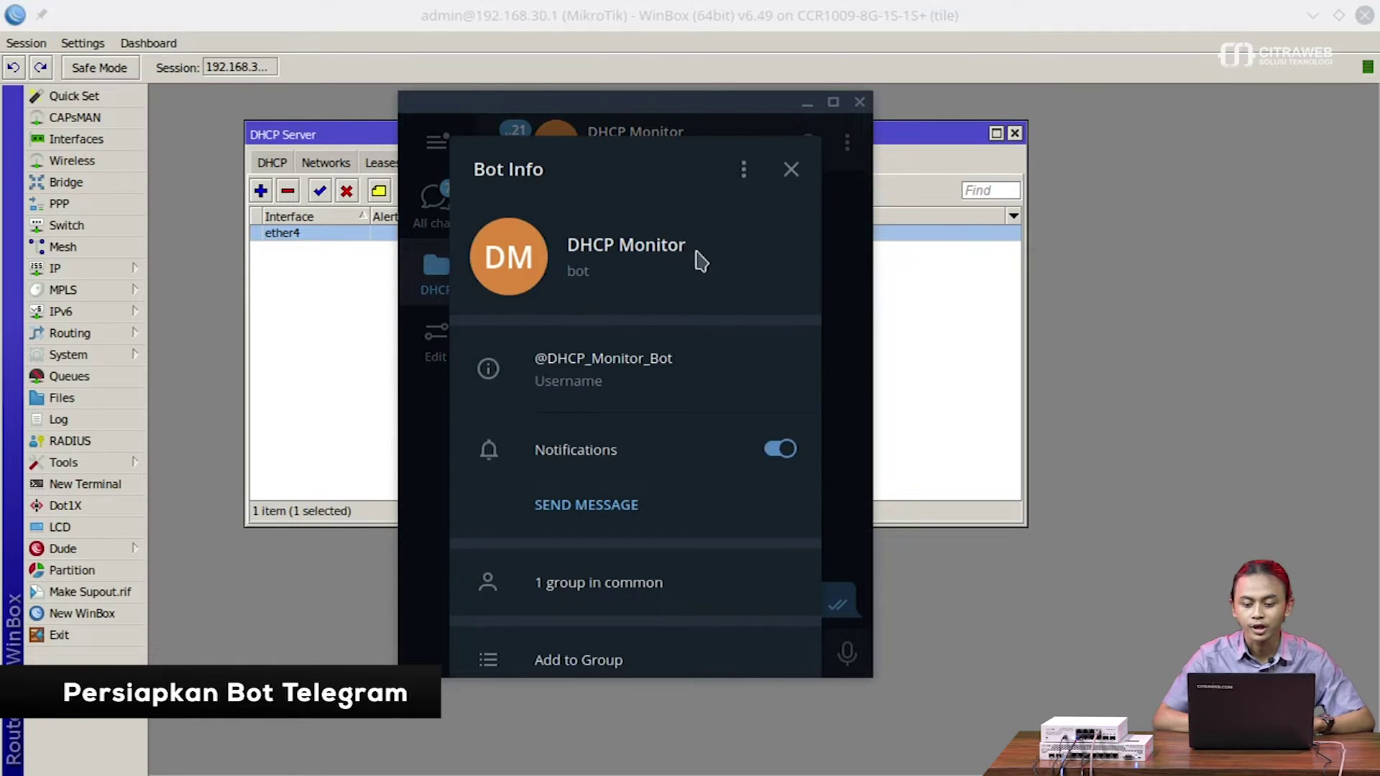
left_click(793, 169)
View the group info and members of the DHCP_Monitor group, and minimise Telegram.
left_click(494, 149)
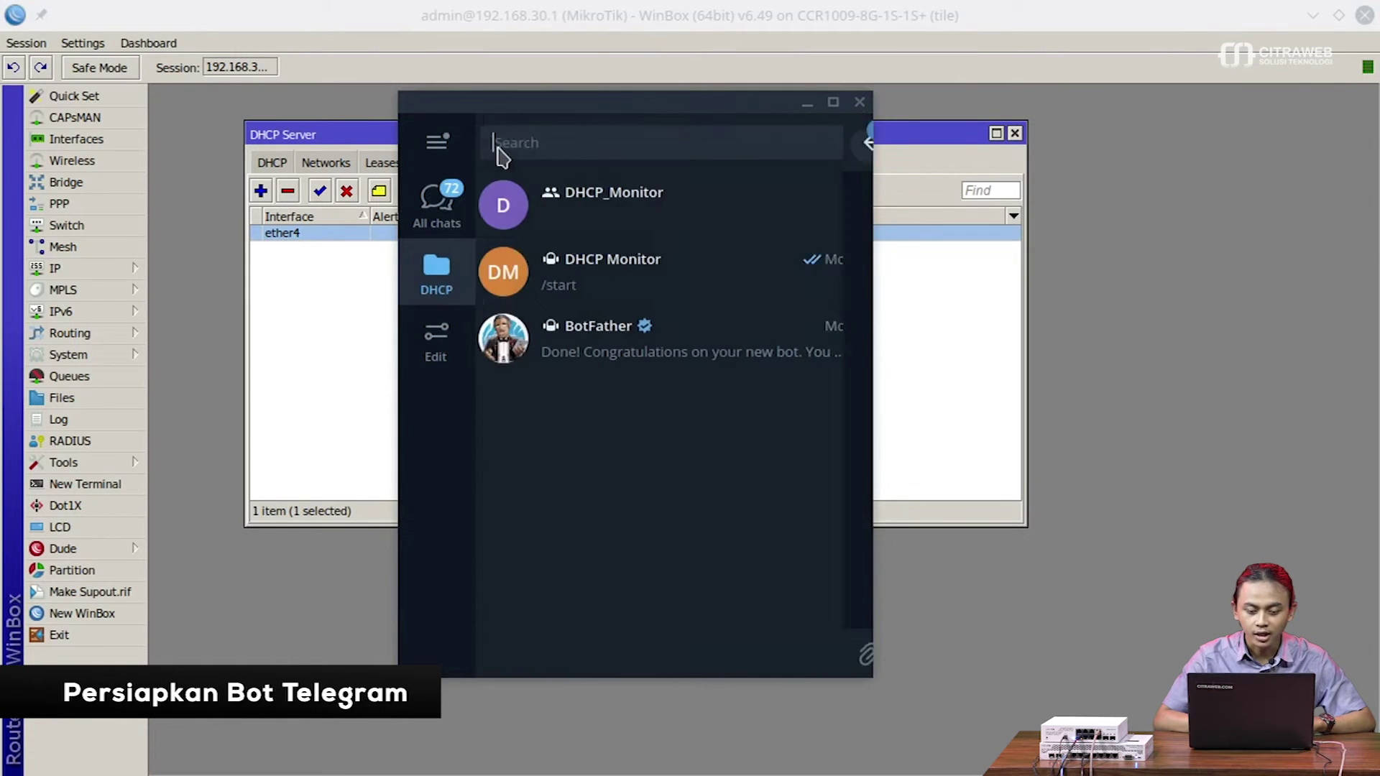
left_click(643, 225)
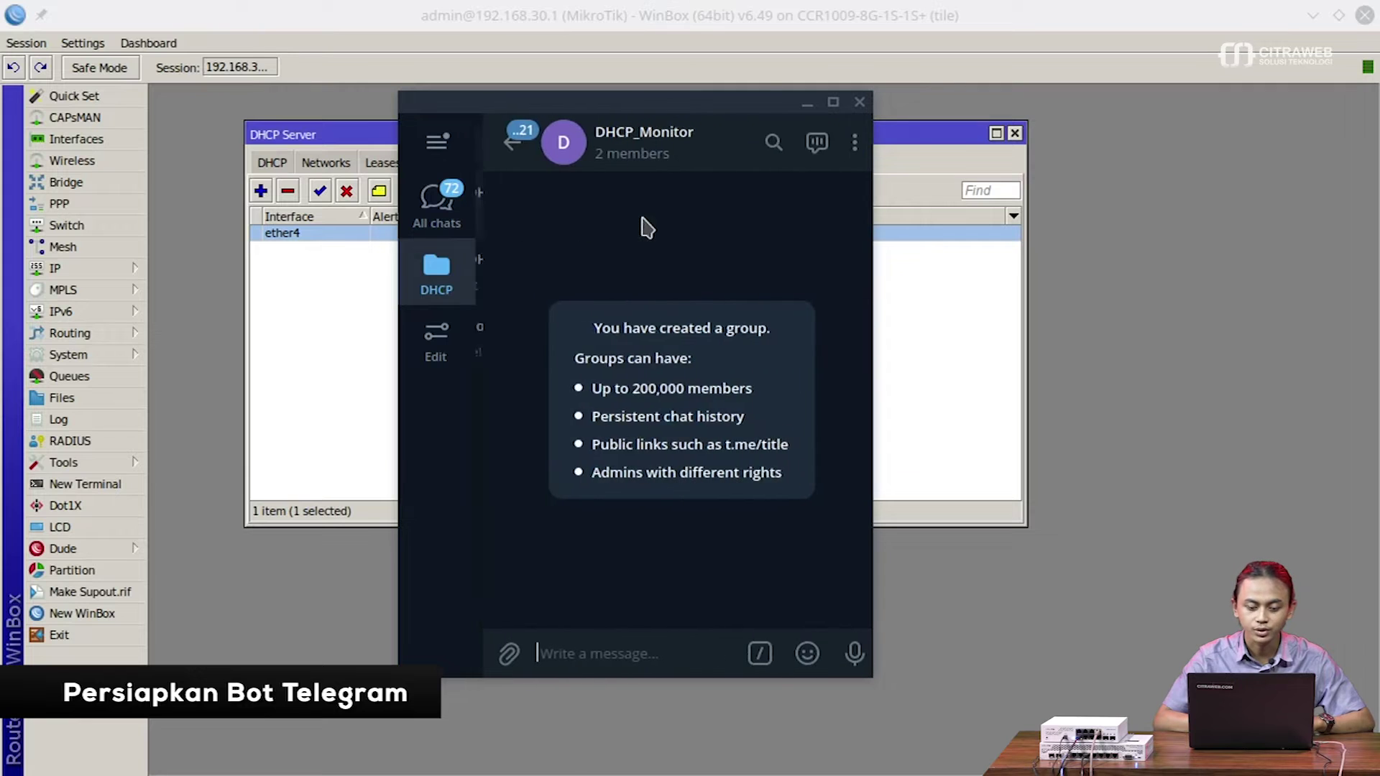
left_click(658, 149)
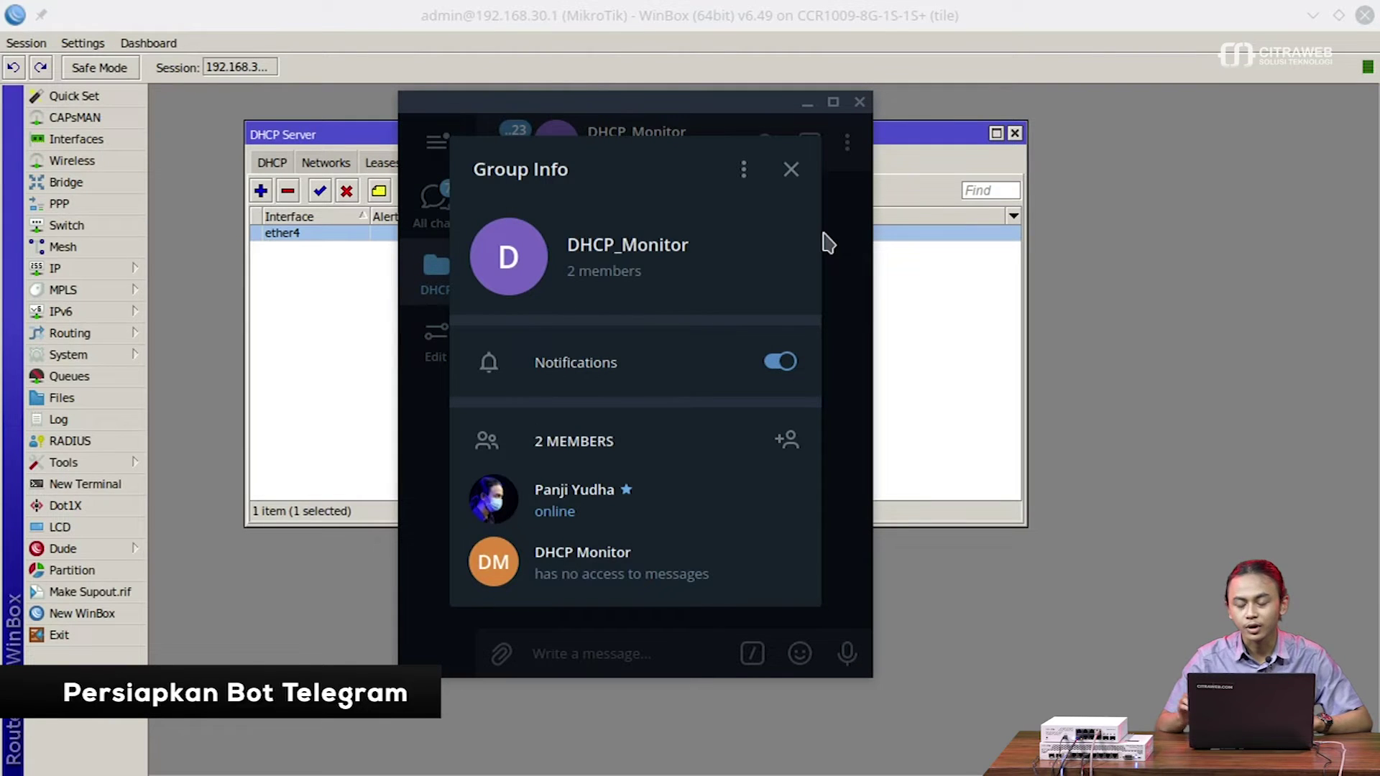
left_click(799, 181)
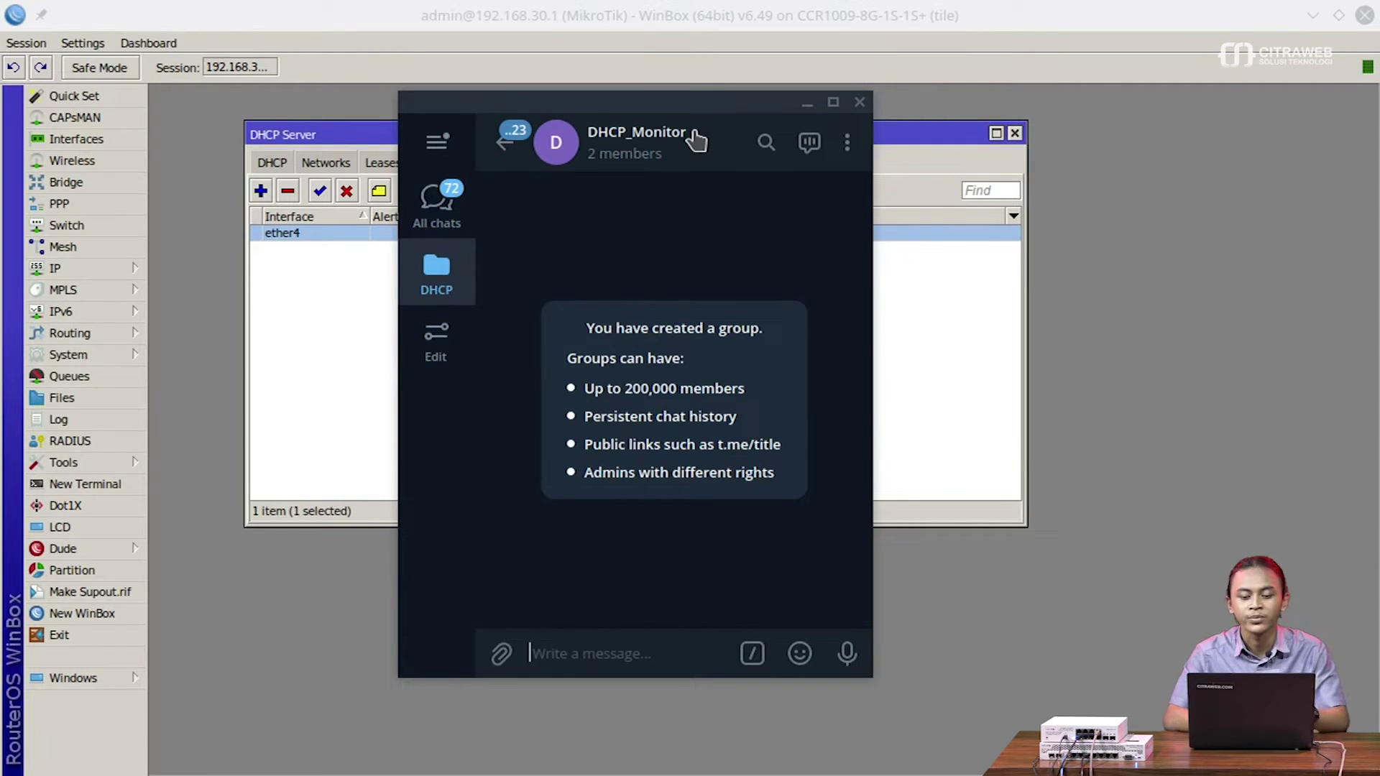
left_click(807, 102)
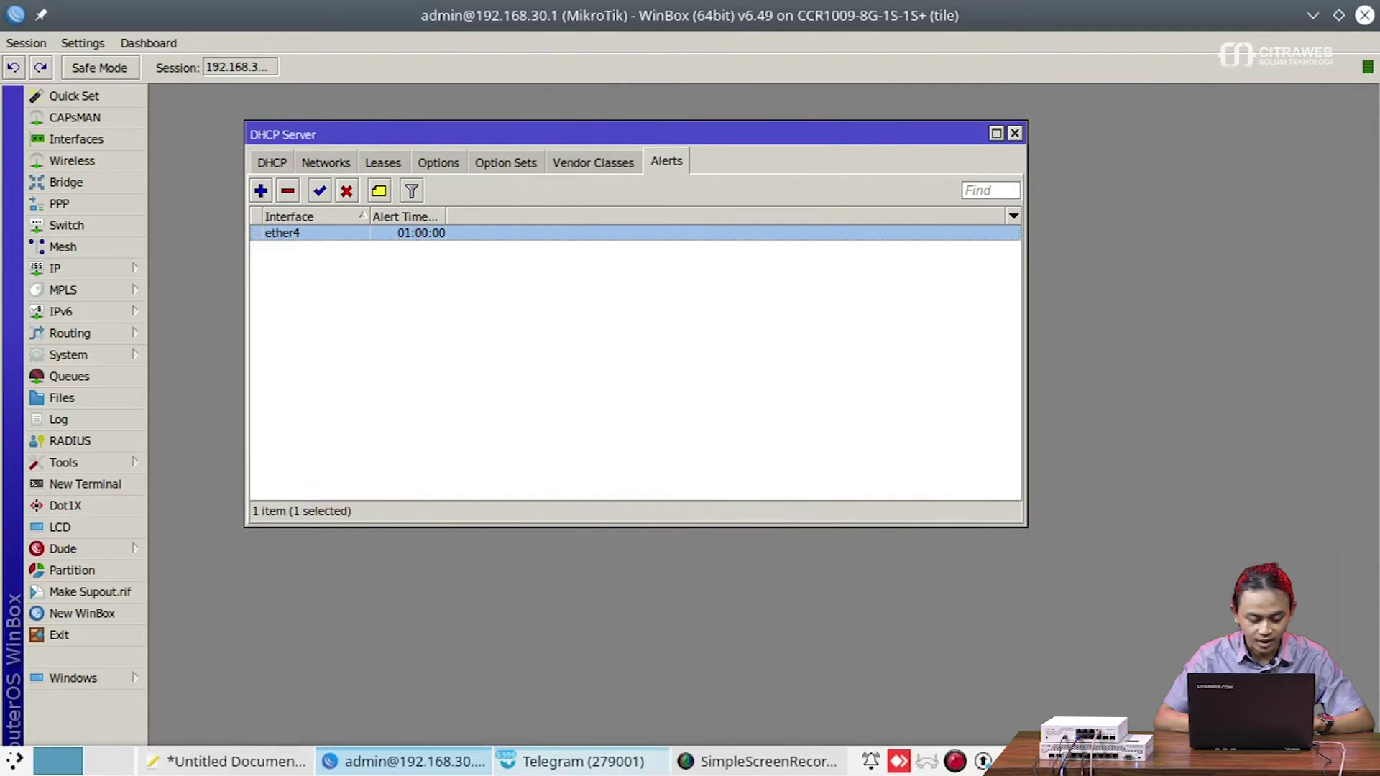
Copy the Telegram notification script, including its bot token, from the text editor into the ether4 DHCP alert's On Alert script in WinBox.
left_click(227, 761)
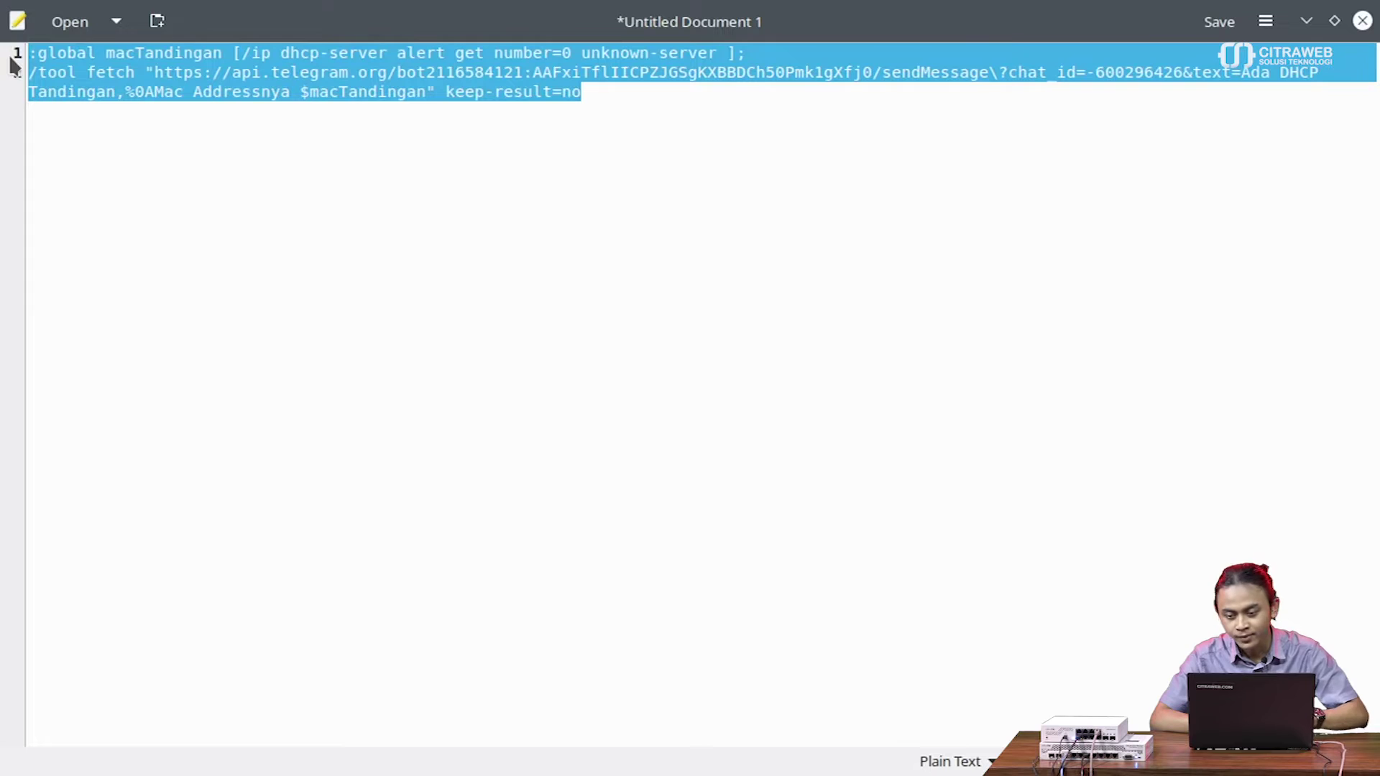
left_click(1307, 20)
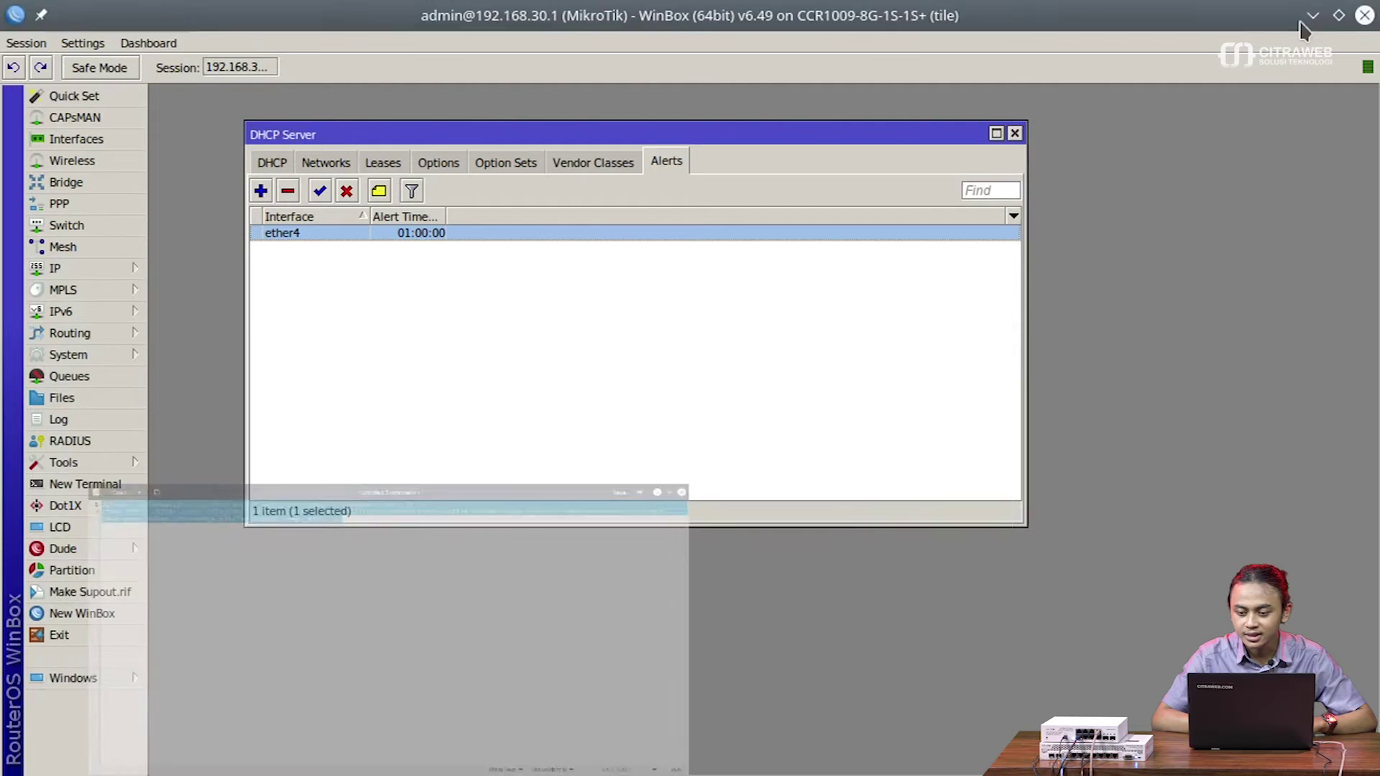
double_click(389, 233)
right_click(608, 467)
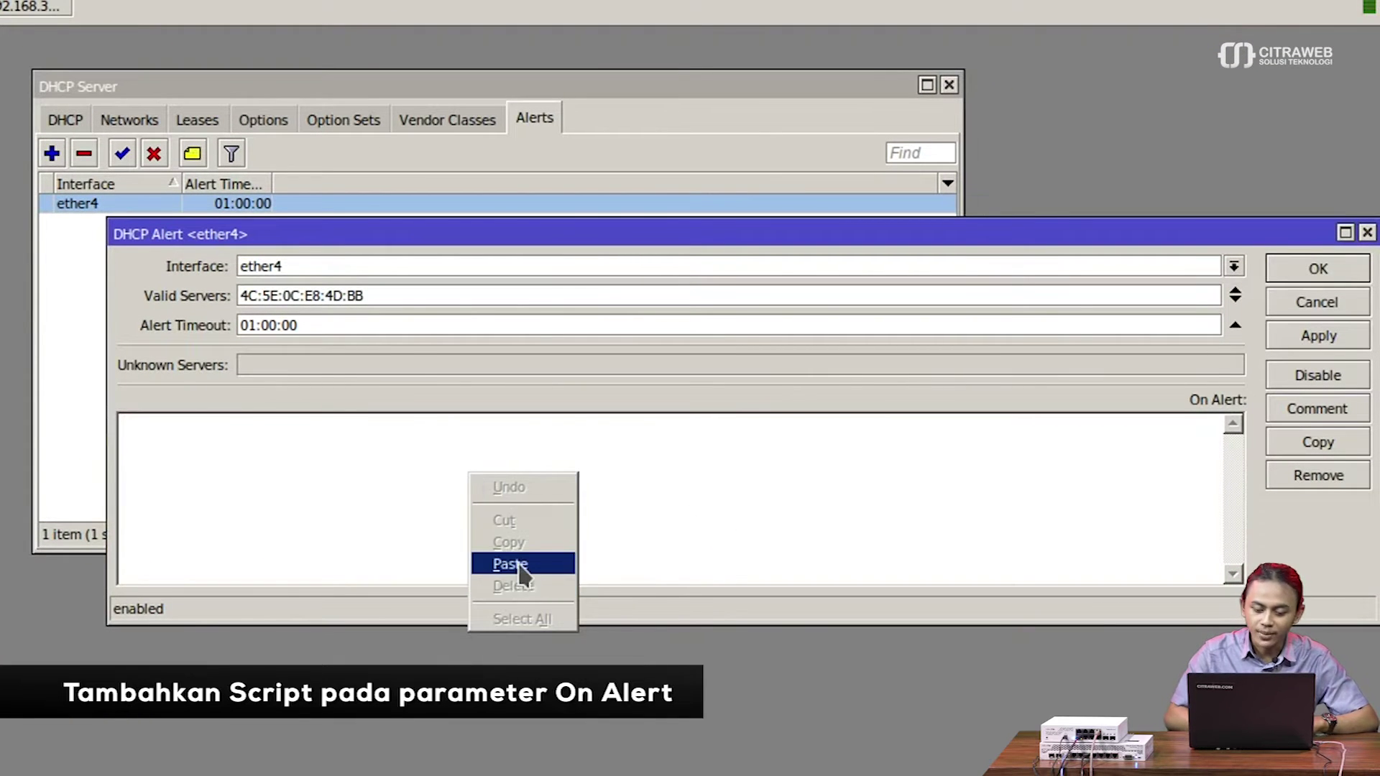
left_click(518, 565)
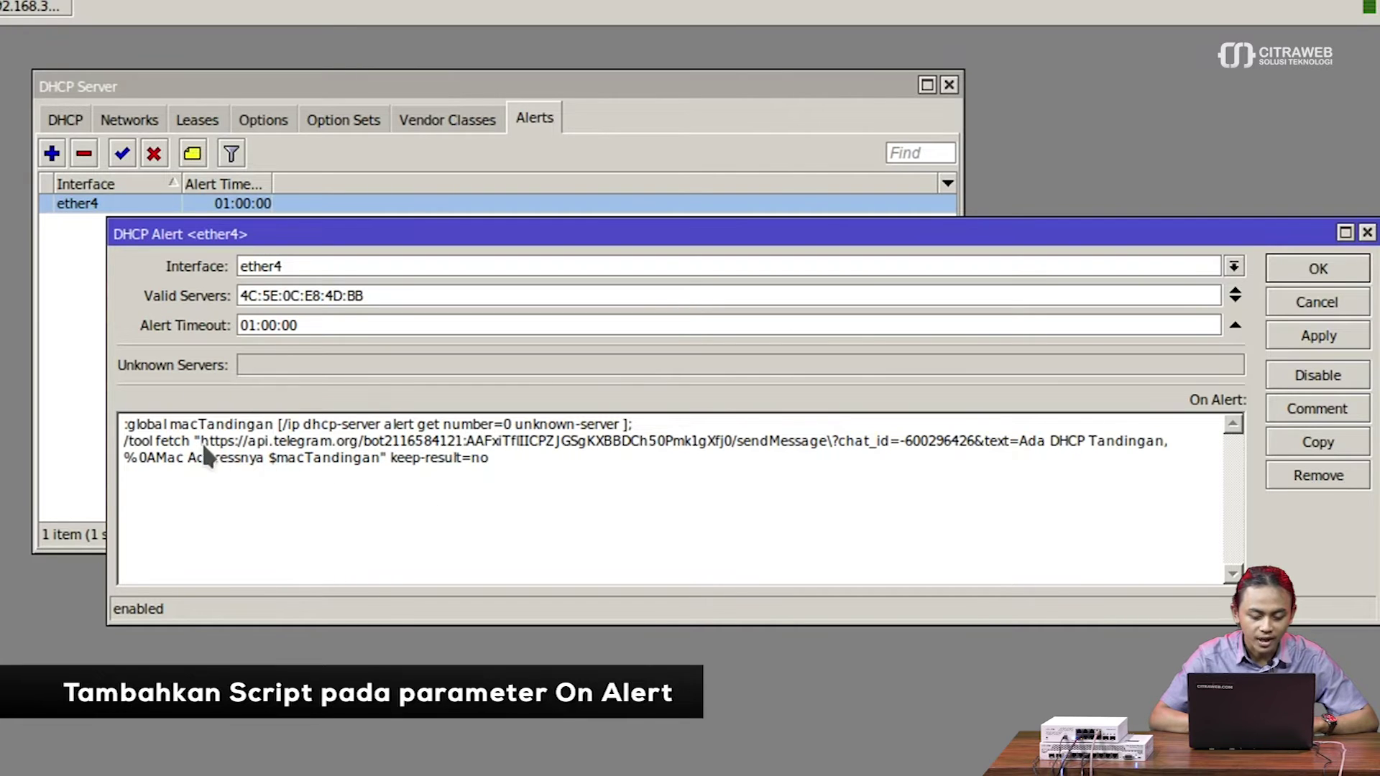
Examine the On Alert script's macTandingan variable, Telegram fetch command and message text.
left_click_drag(124, 424, 660, 434)
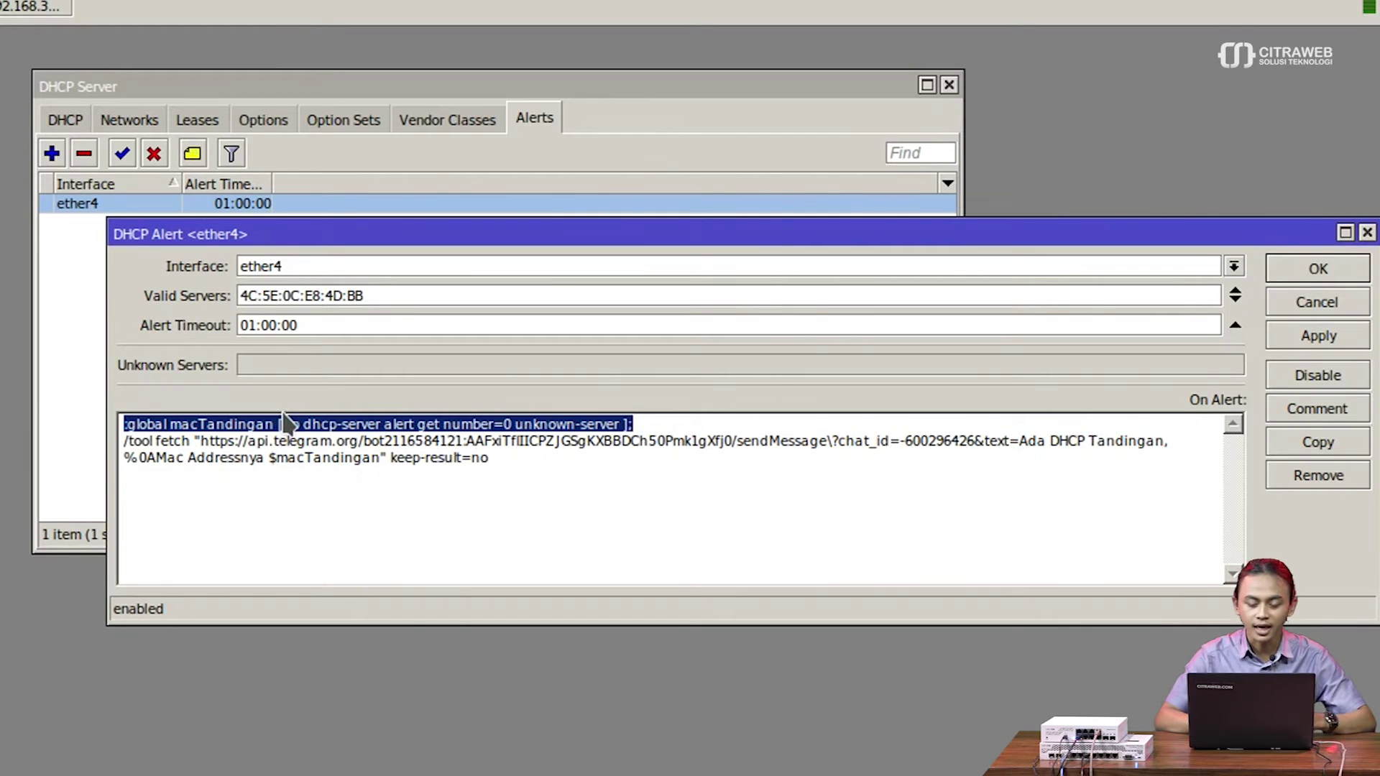
left_click(295, 494)
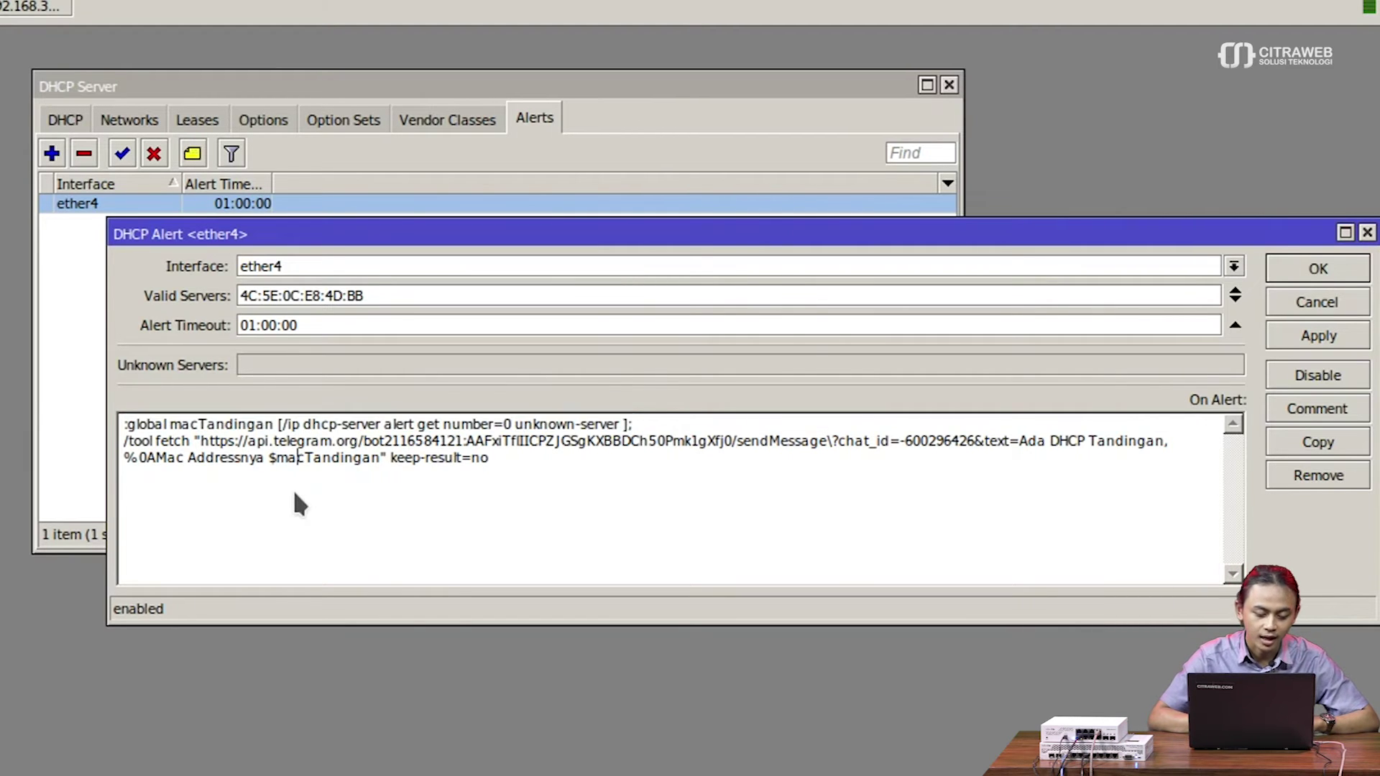
left_click(121, 441)
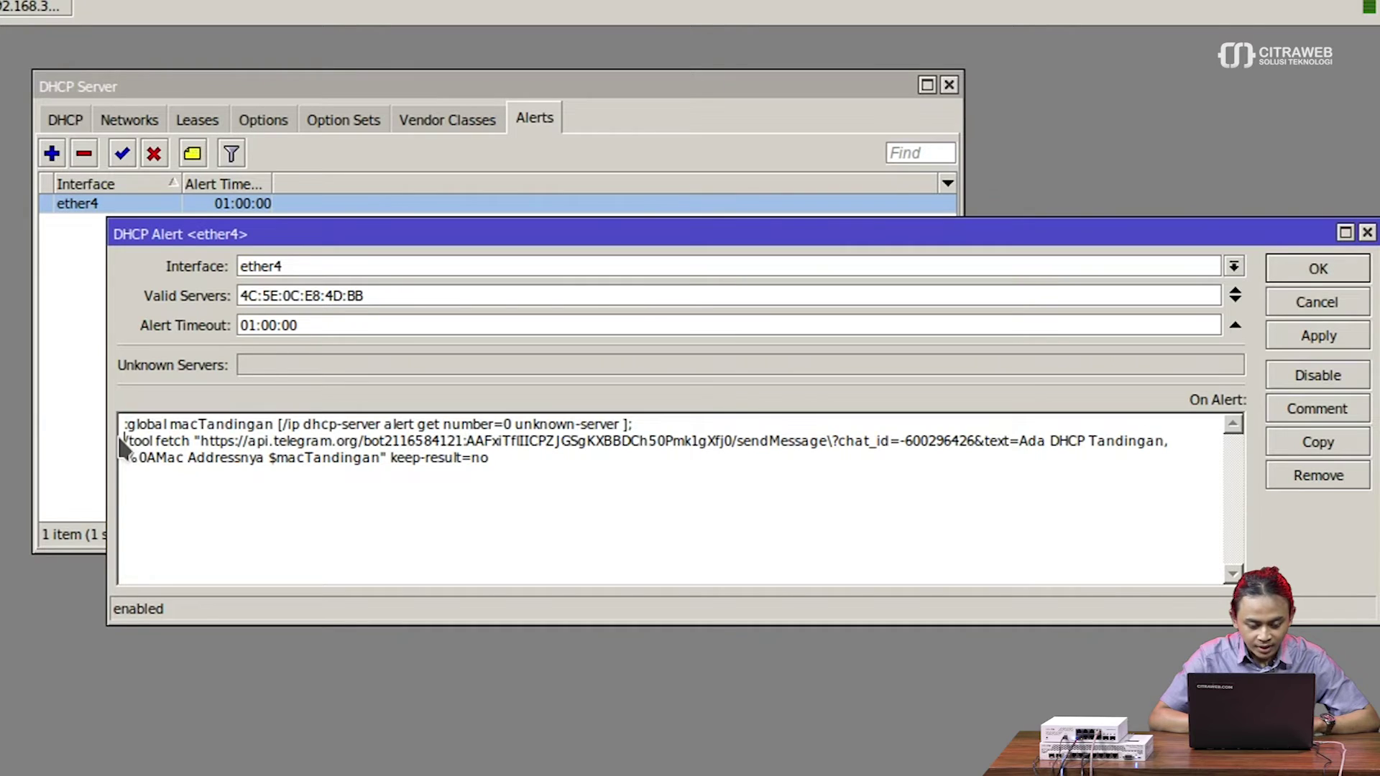
left_click_drag(121, 442, 584, 459)
left_click(592, 460)
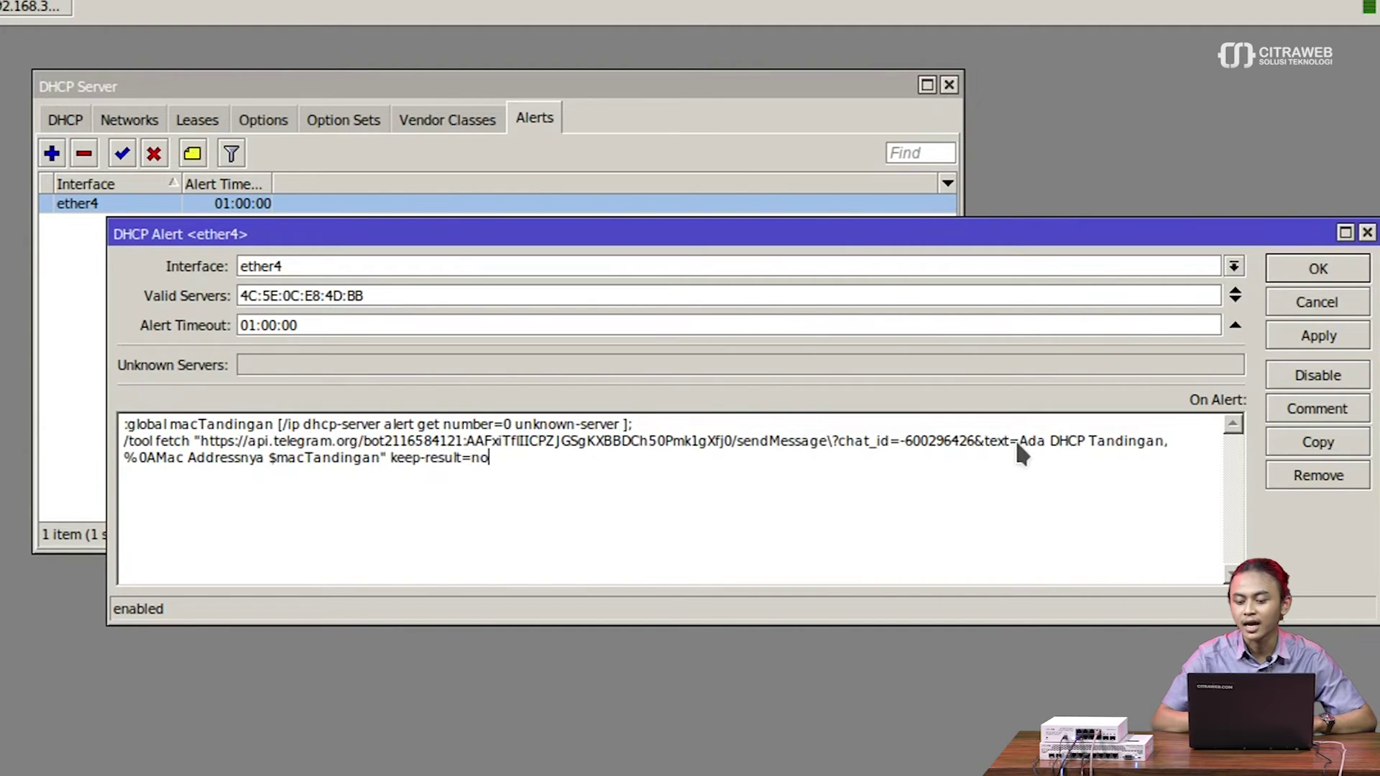
left_click_drag(1017, 442, 1078, 441)
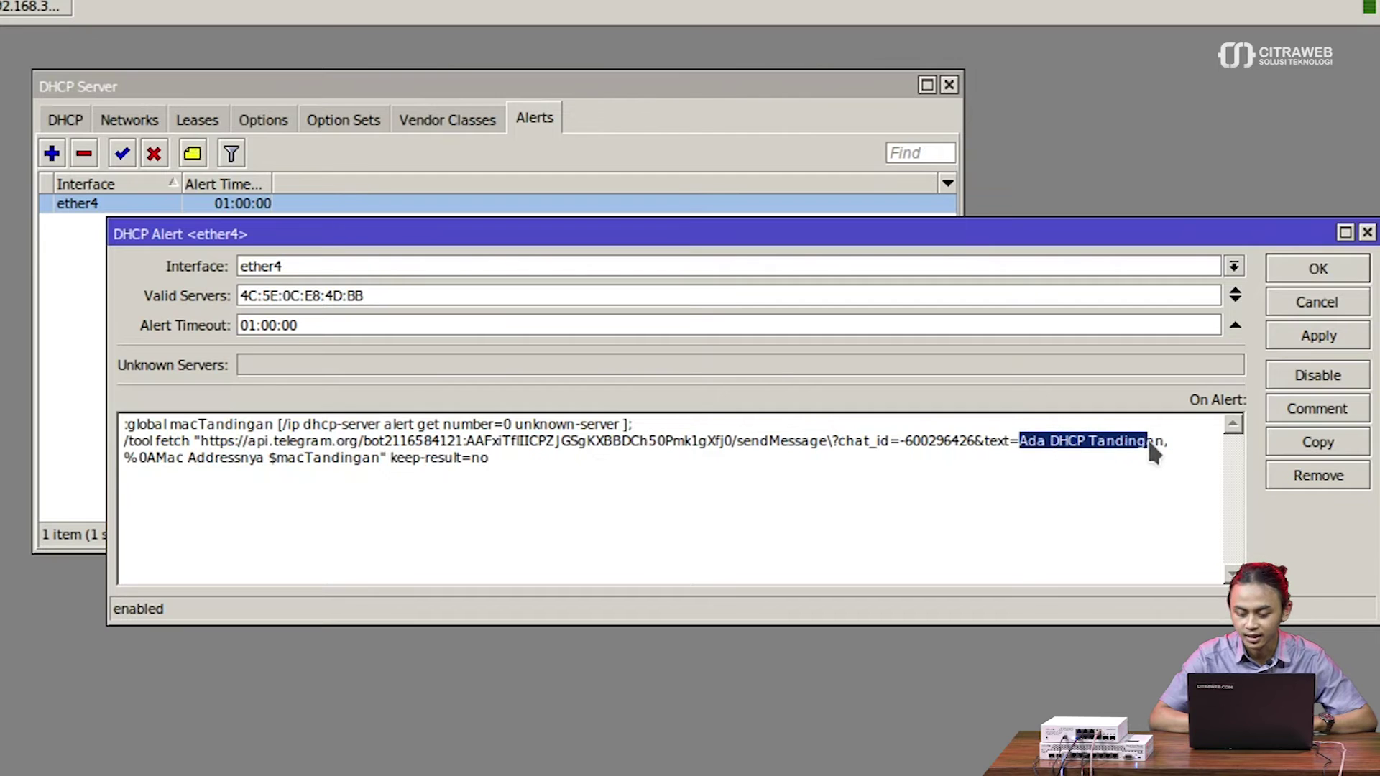
left_click(546, 528)
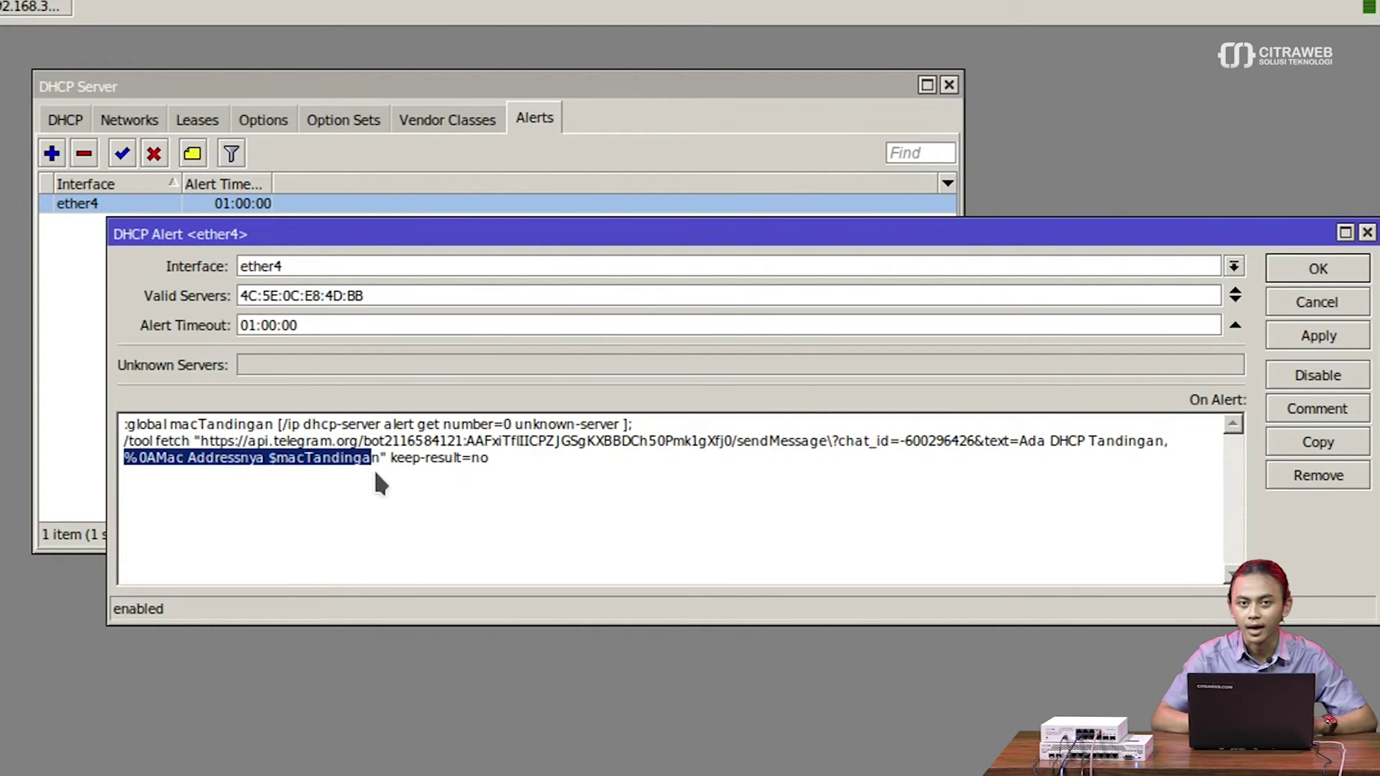
left_click(450, 485)
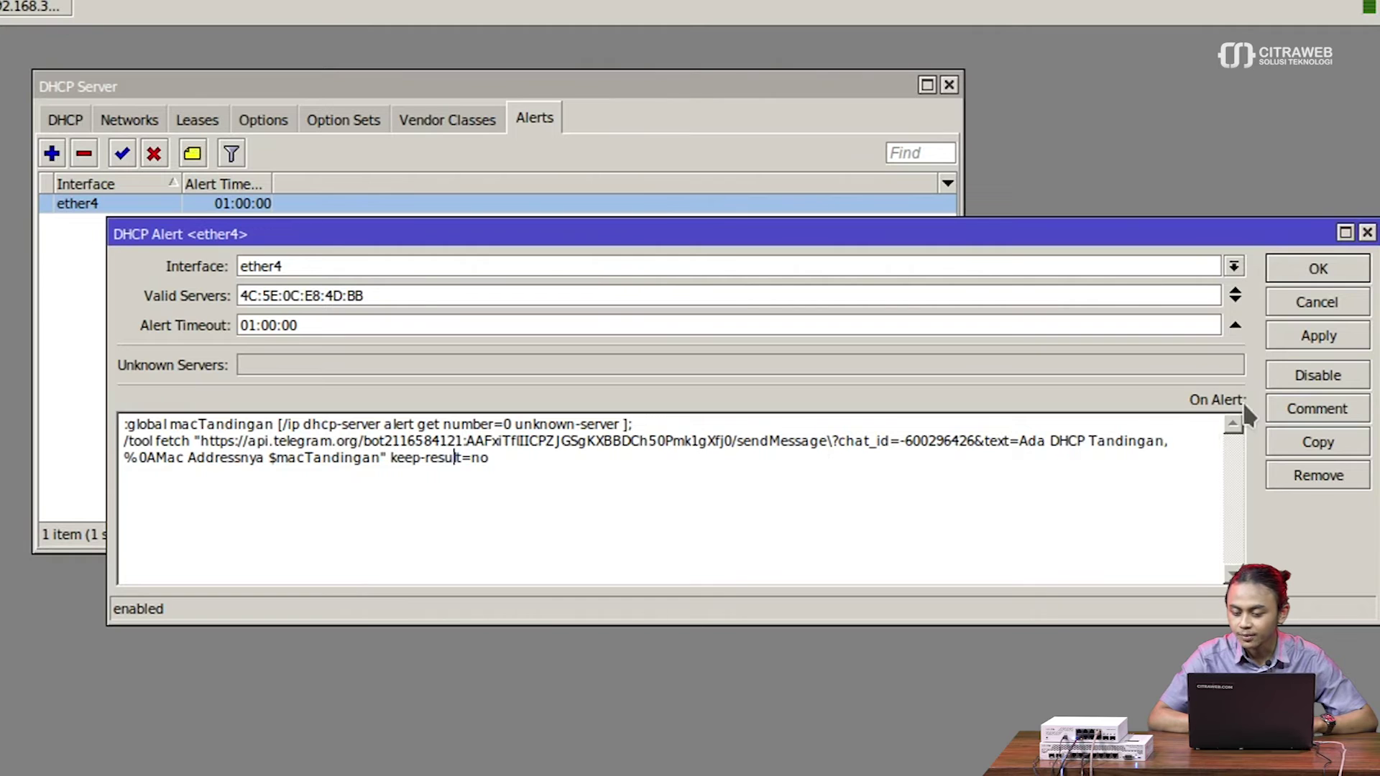
Apply and save the ether4 DHCP alert with its On Alert script, and deselect its entry.
left_click(1309, 337)
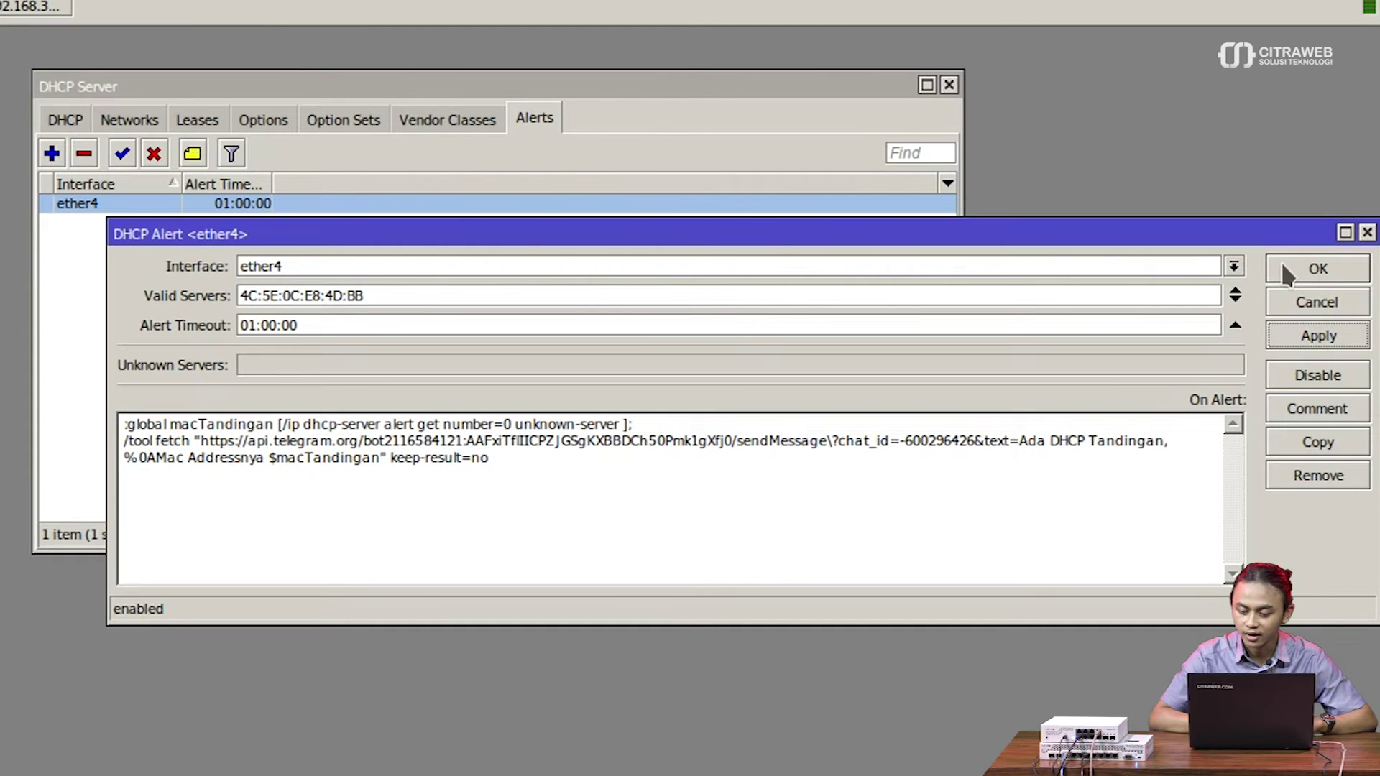
left_click(1317, 269)
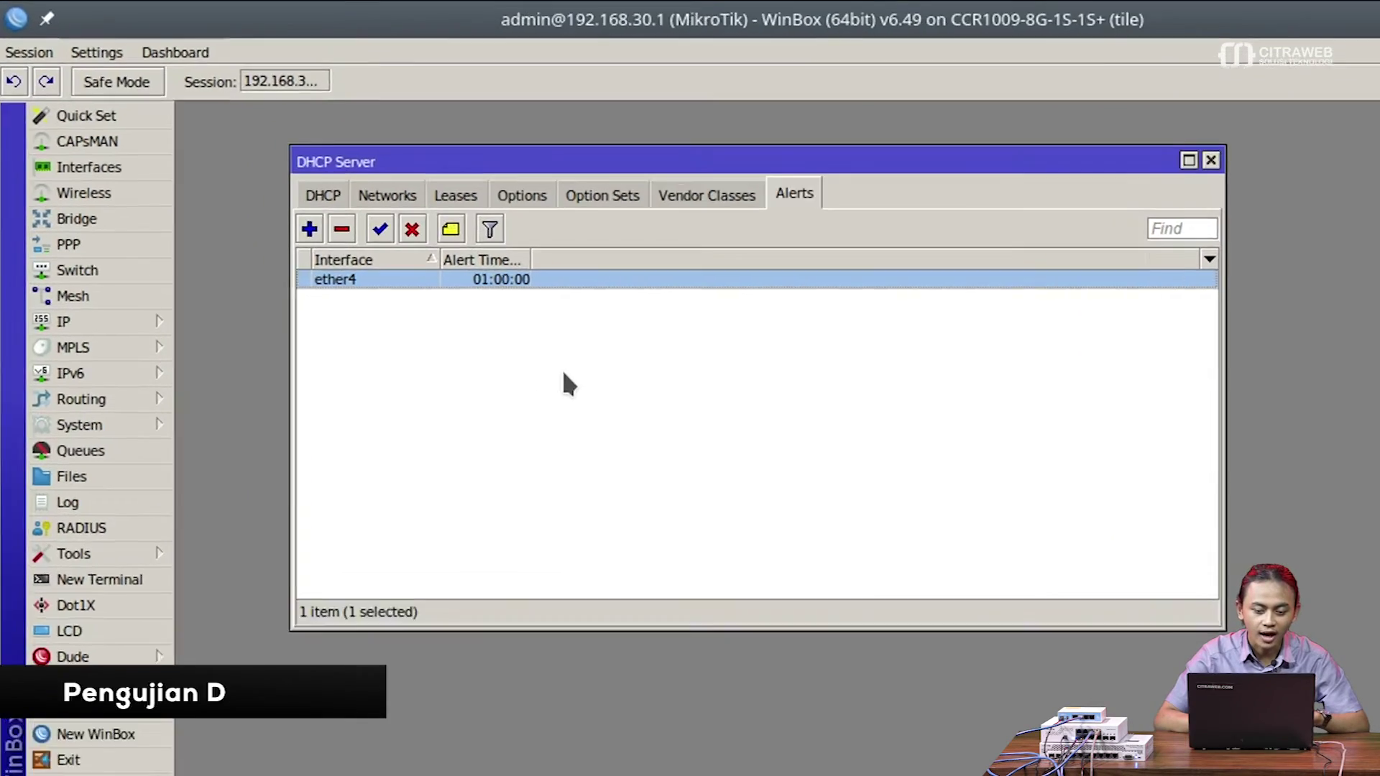
left_click(425, 316)
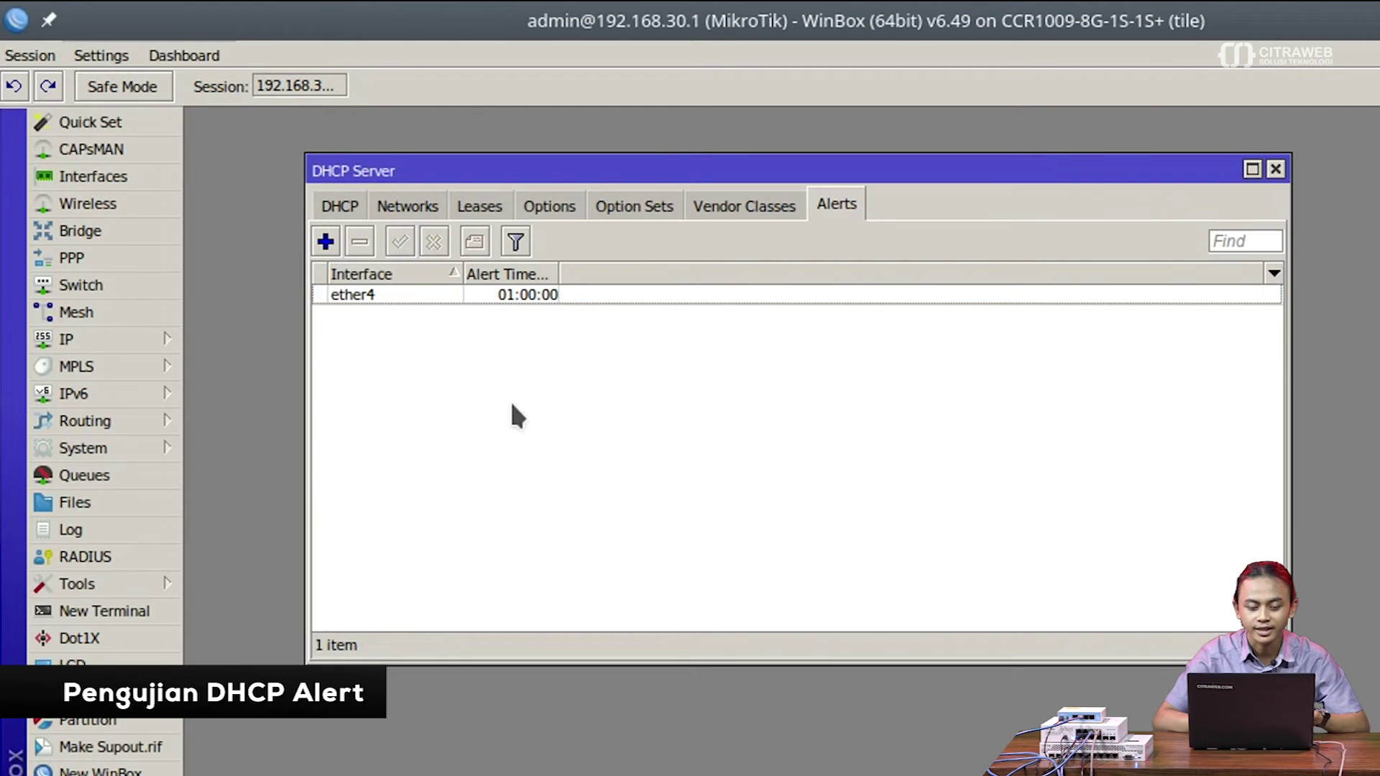
Disable the ether4 DHCP alert and enable it again to restart its detection.
left_click(357, 295)
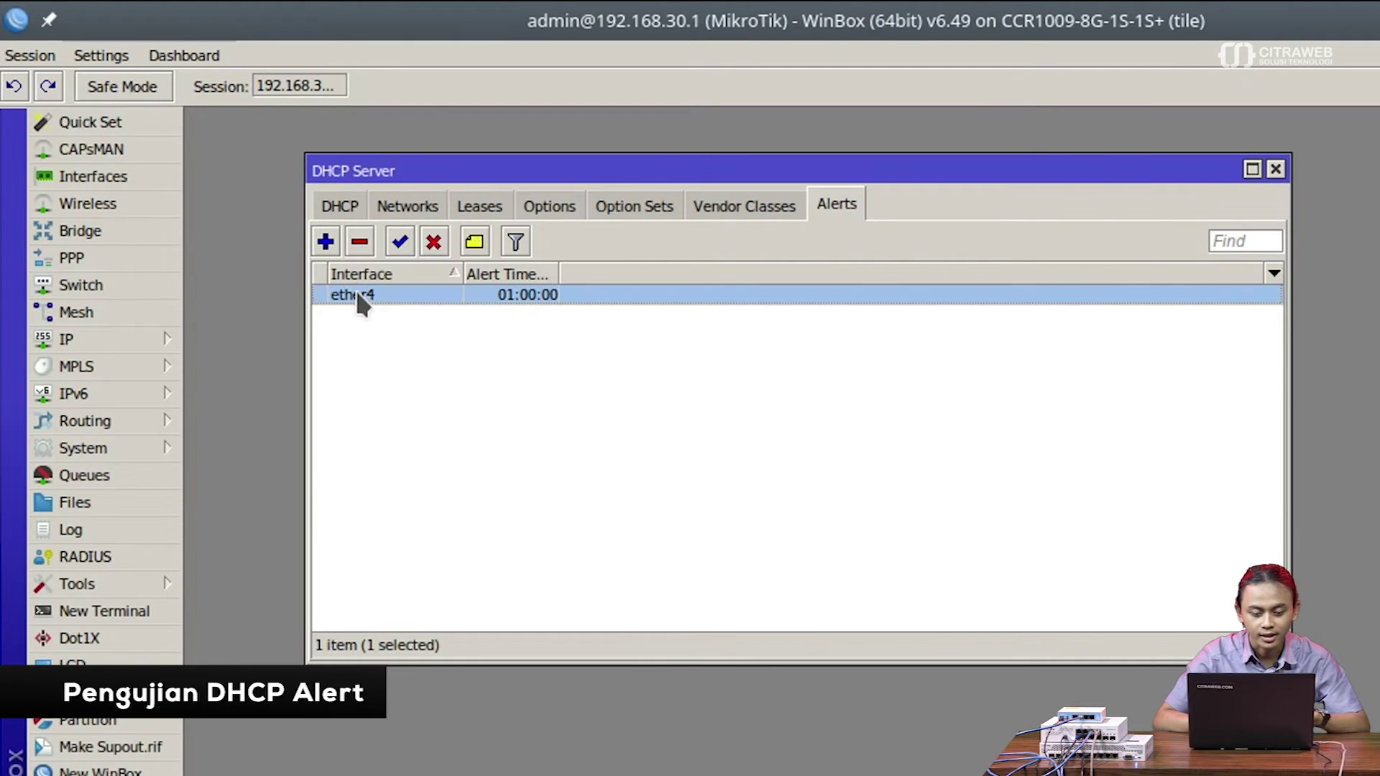
left_click(441, 238)
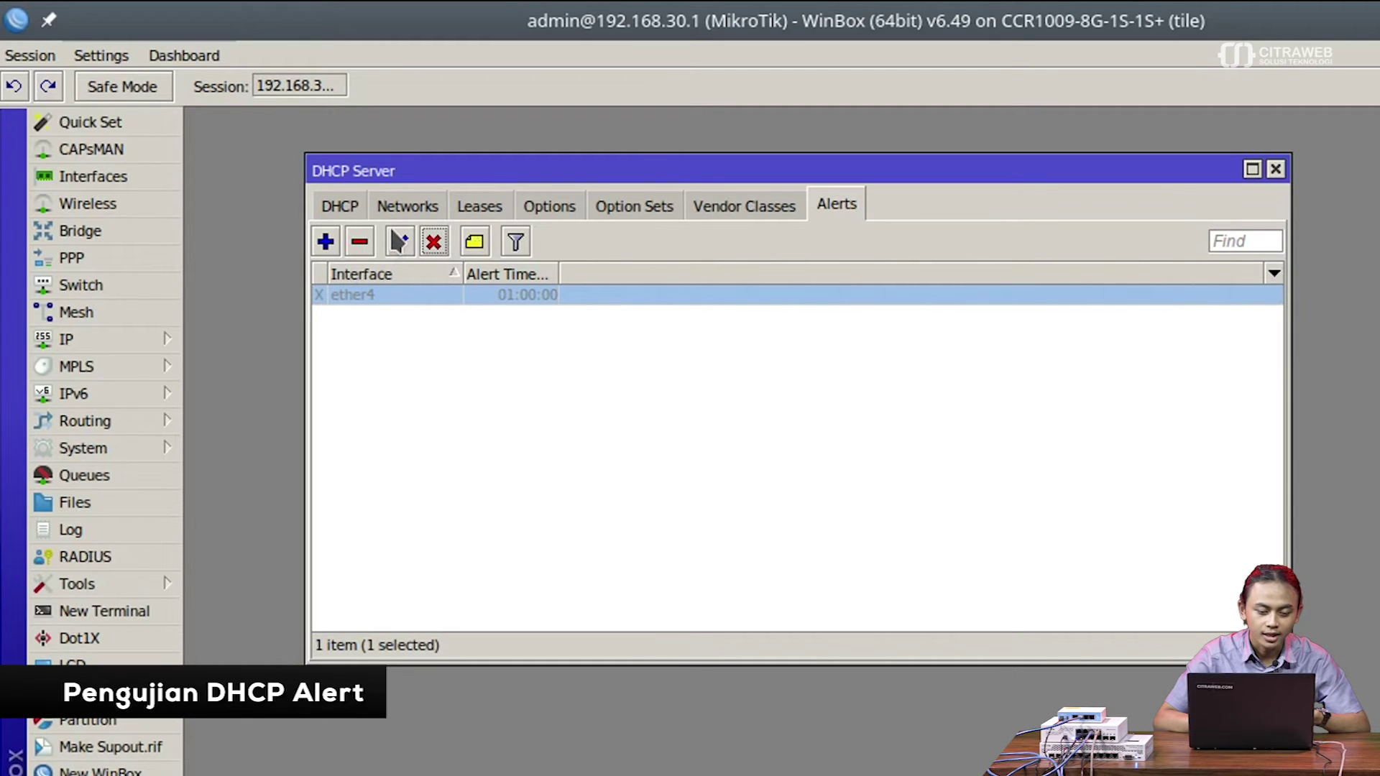
left_click(391, 230)
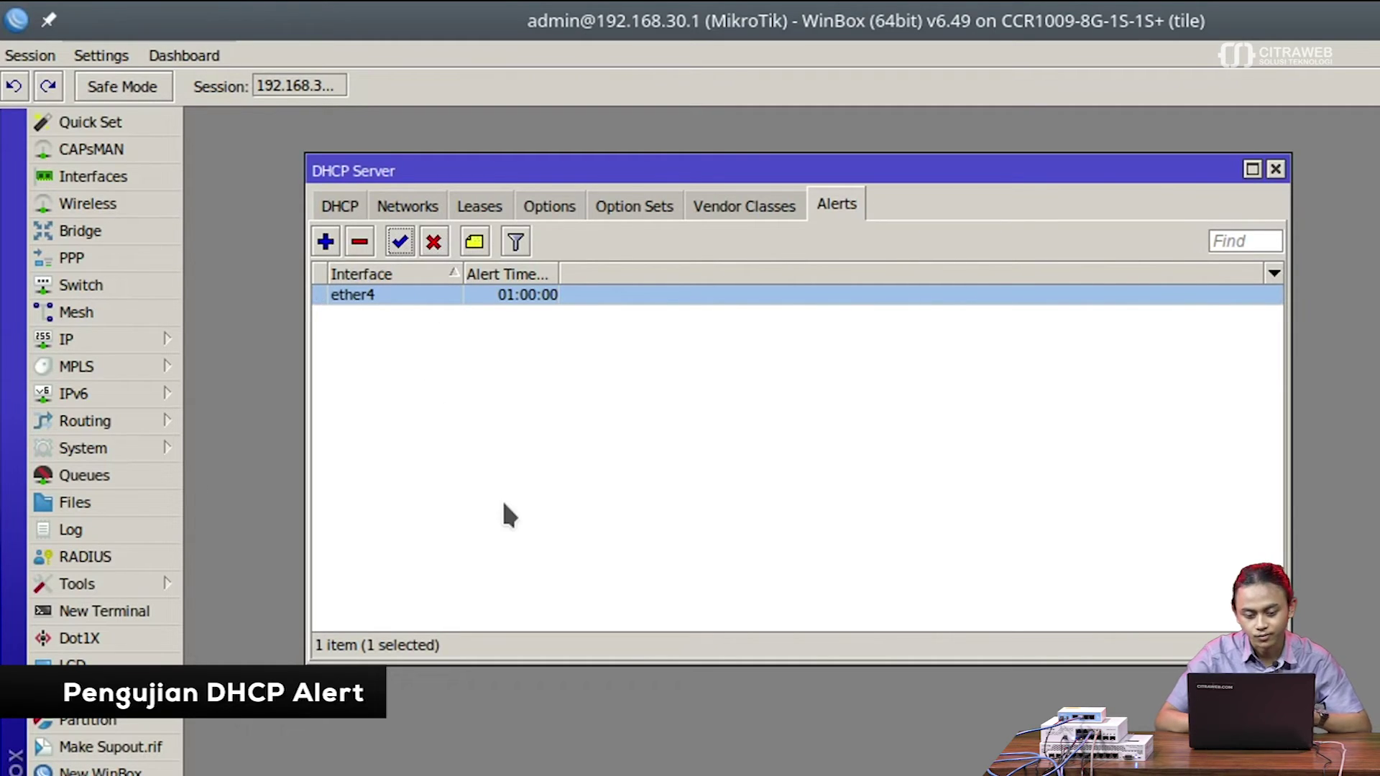
Open the ether4 DHCP alert and examine the MAC address in its Unknown Servers field.
double_click(360, 294)
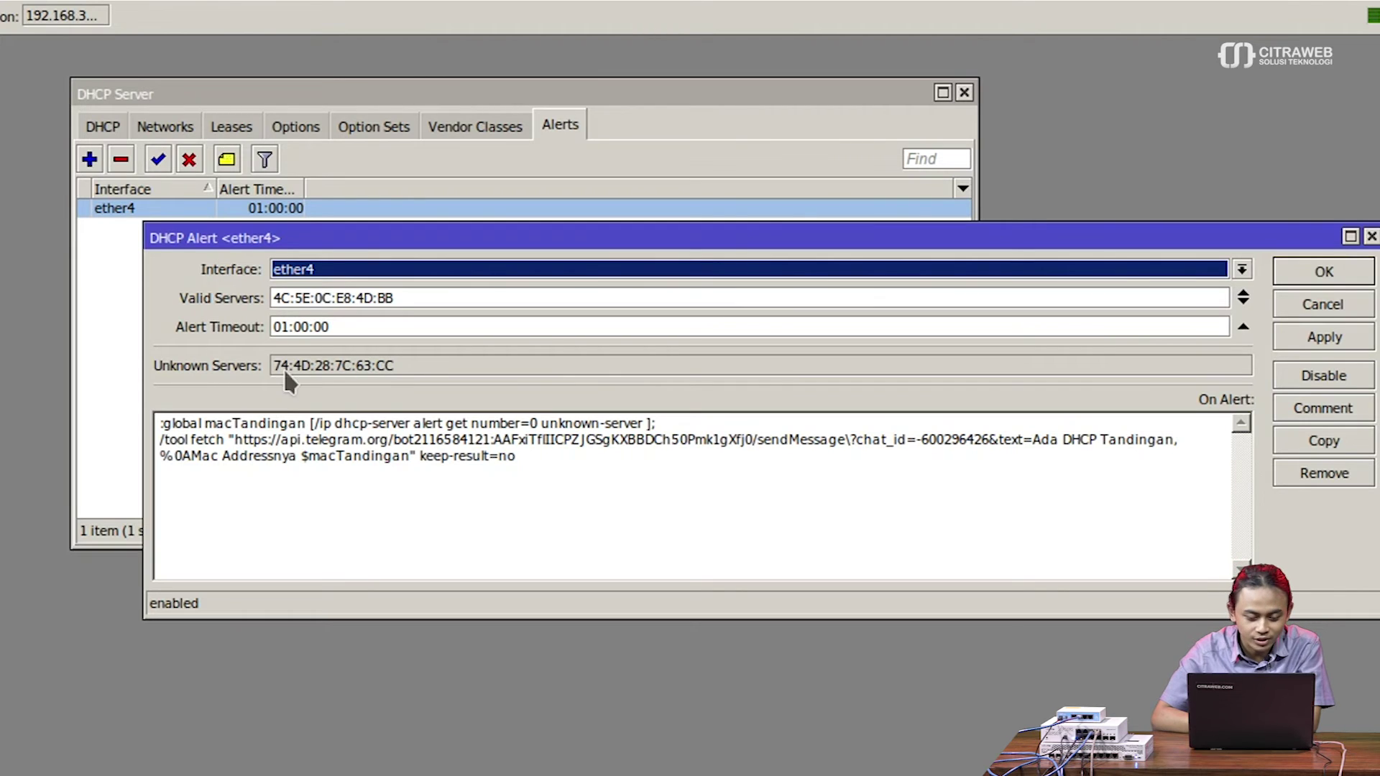
double_click(323, 365)
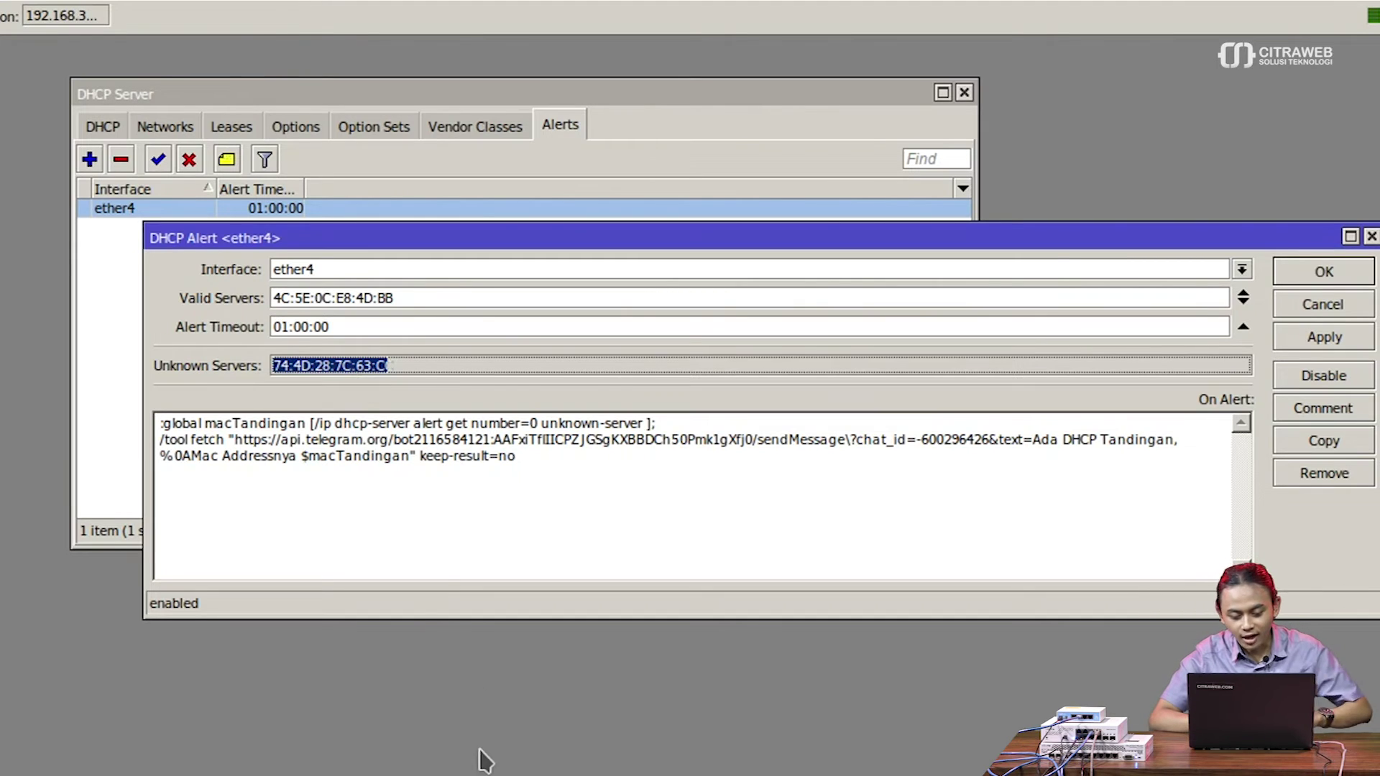
left_click(429, 365)
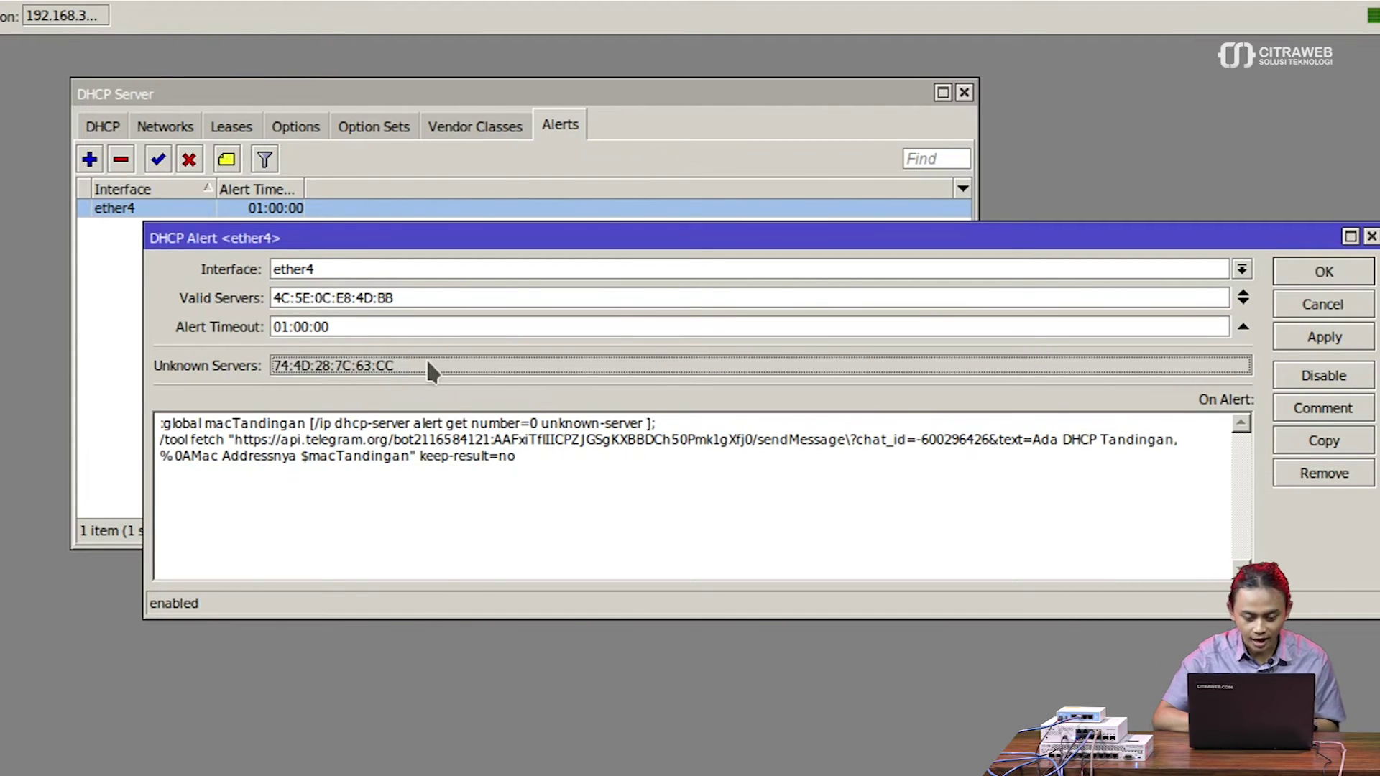
Switch to Telegram and compare the MAC address in the DHCP_Monitor group's latest message with the alert's Unknown Servers entry, side by side.
key("alt+Tab")
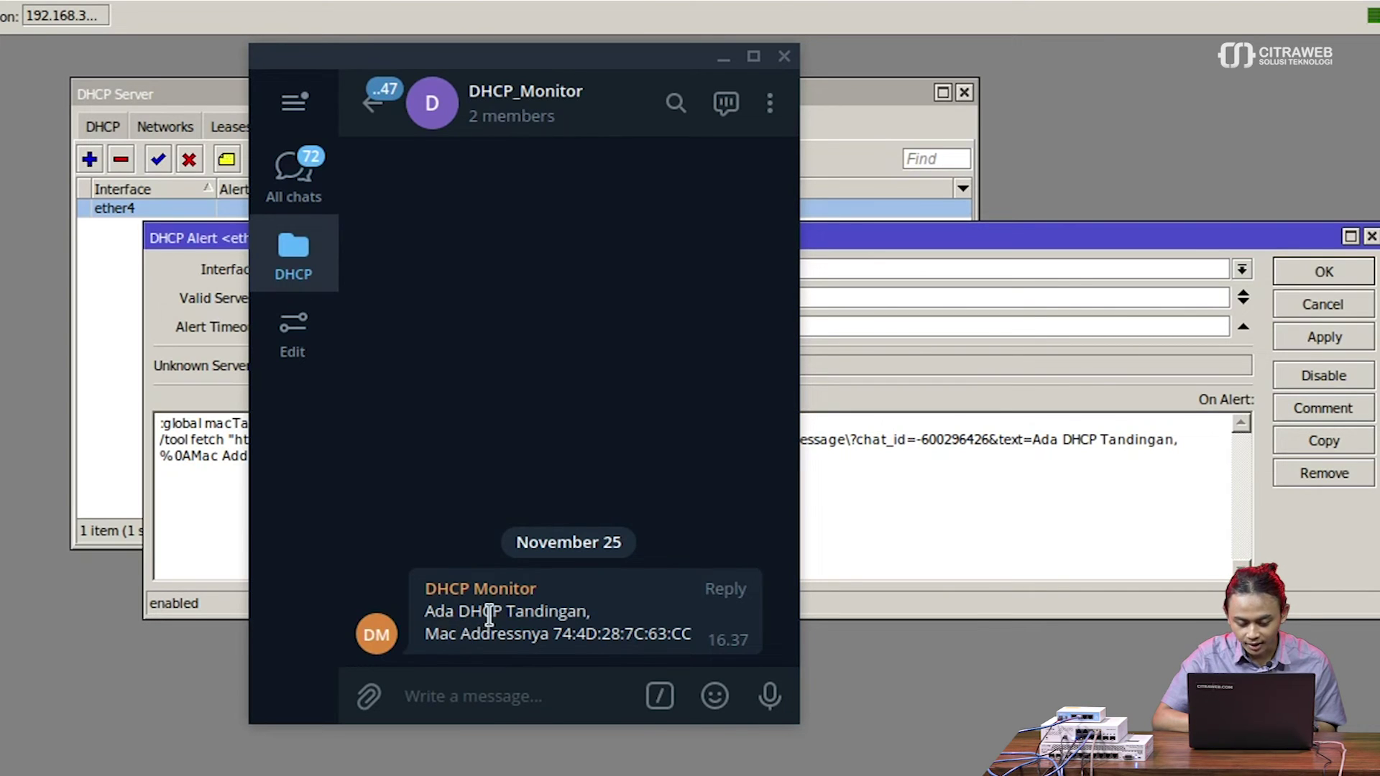
left_click_drag(550, 634, 704, 630)
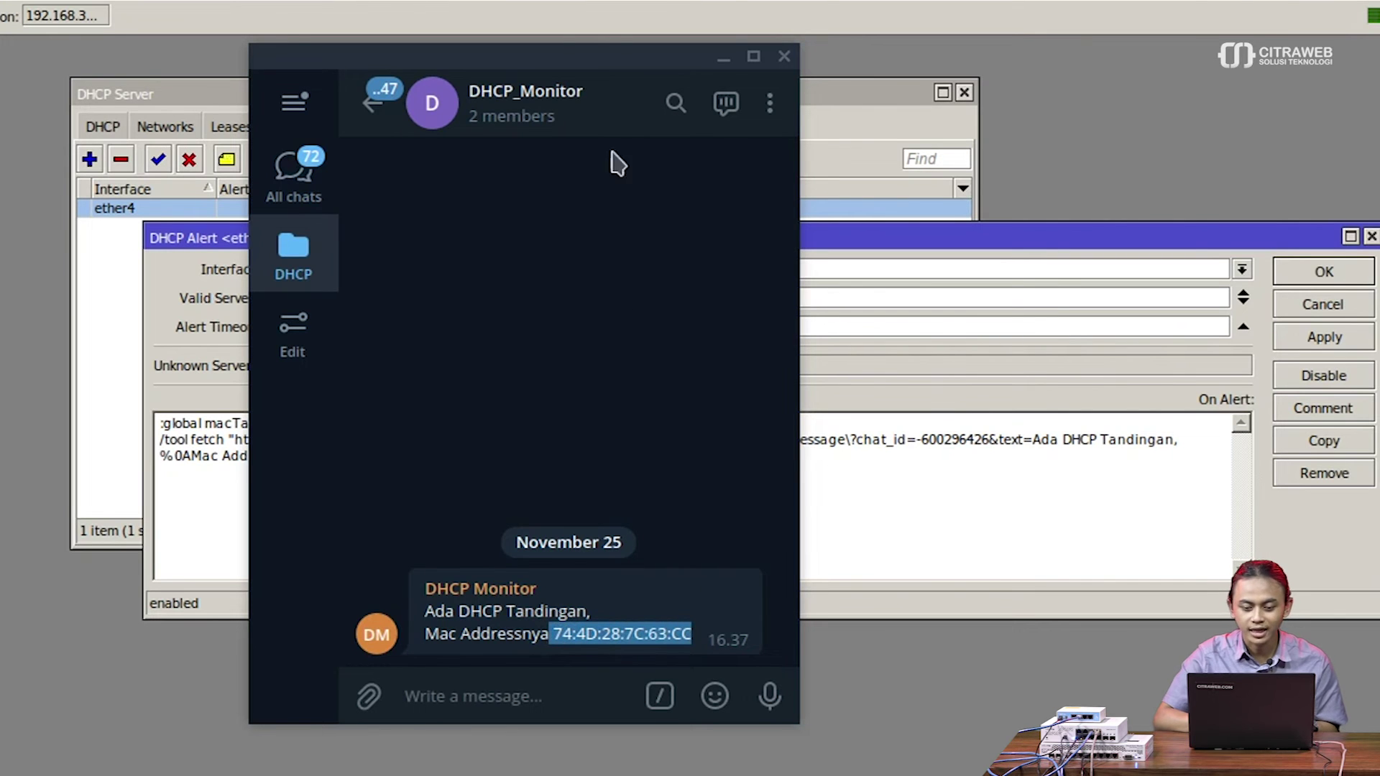
left_click_drag(594, 56, 1062, 10)
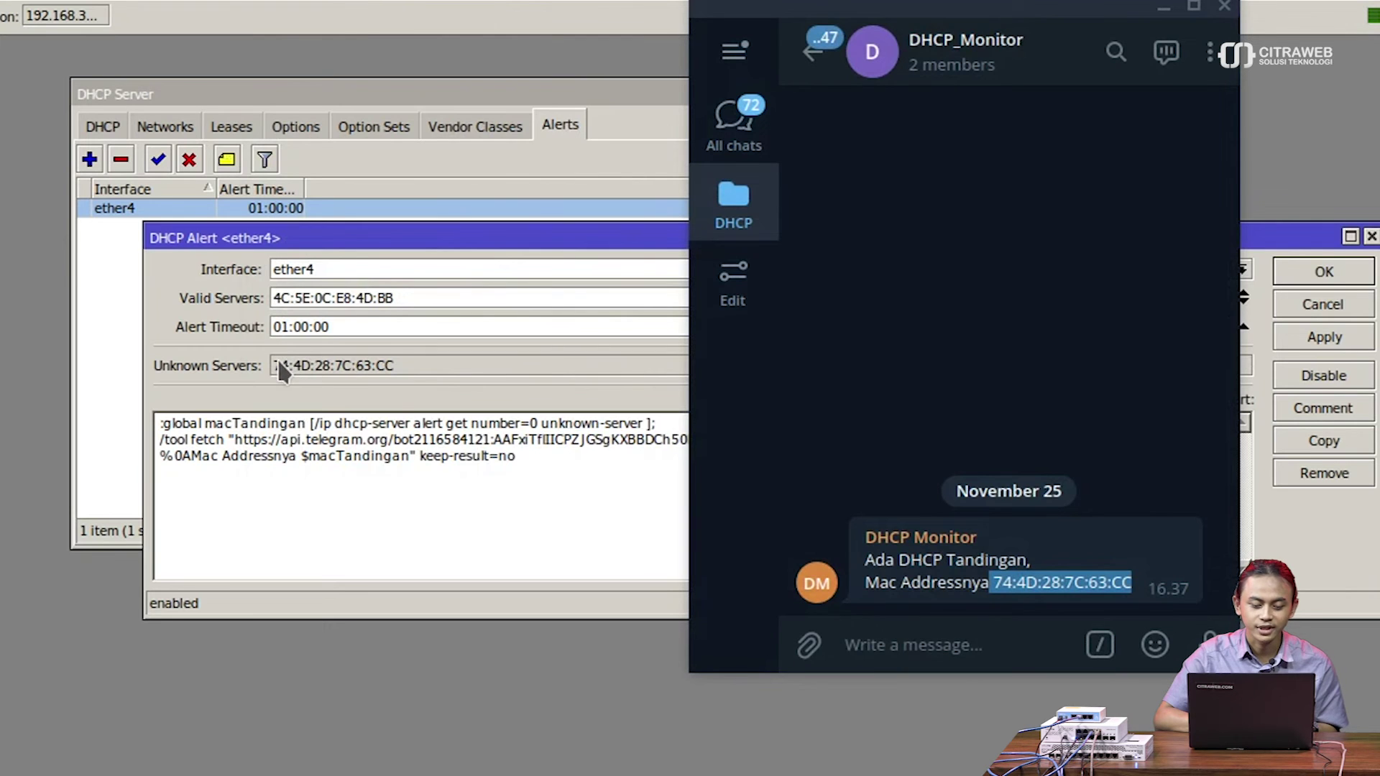